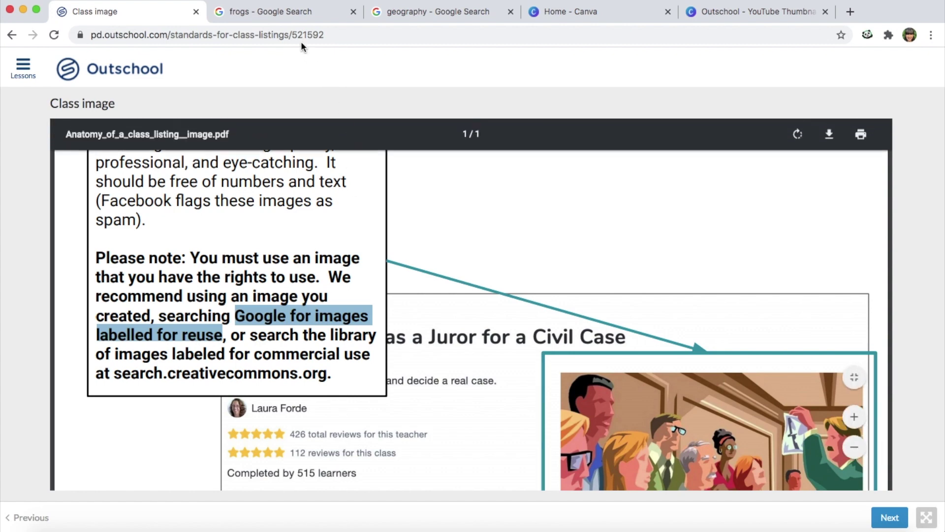
Step: Filter the Google Images frog results to 'Labeled for reuse with modification', then return to Canva
{"action": "left_click", "coordinate": [240, 358]}
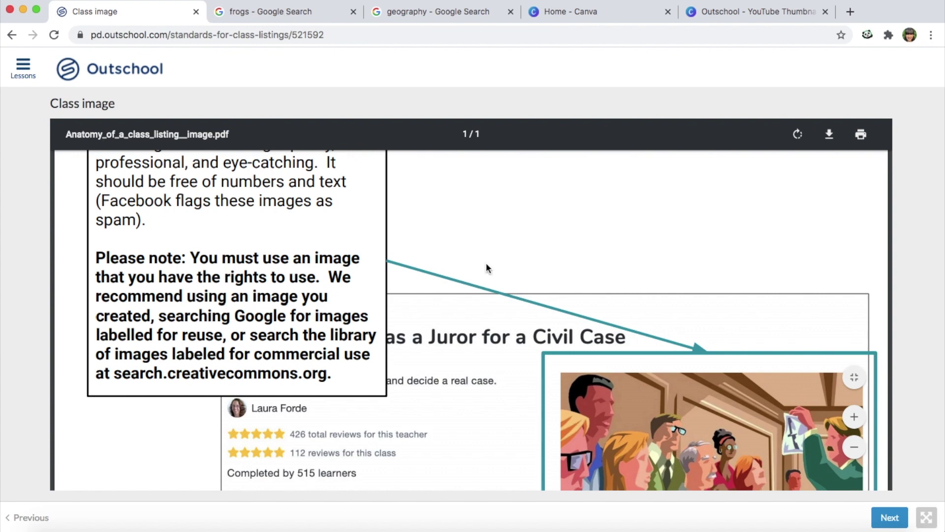
{"action": "left_click", "coordinate": [300, 11]}
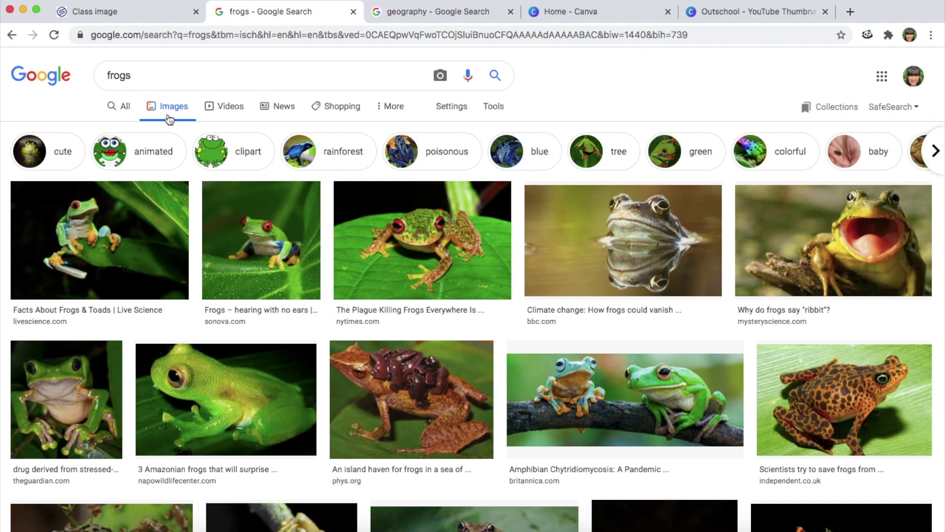
{"action": "left_click", "coordinate": [494, 107]}
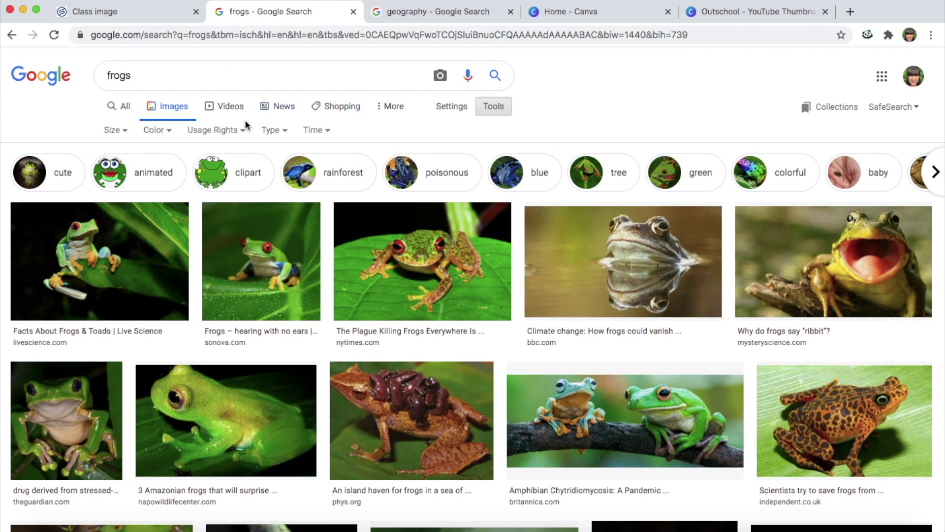
{"action": "left_click", "coordinate": [241, 137]}
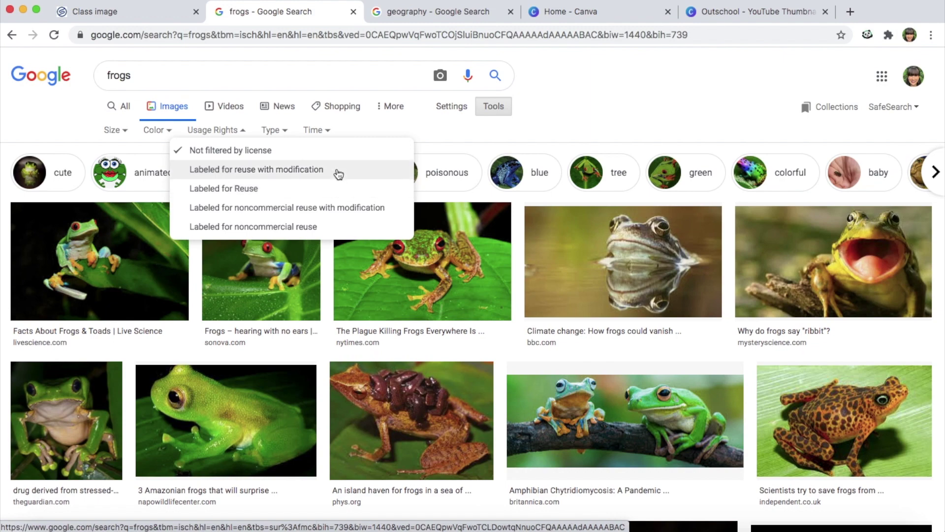
{"action": "left_click", "coordinate": [338, 174]}
{"action": "scroll", "coordinate": [293, 261], "scroll_direction": "down", "scroll_amount": 3}
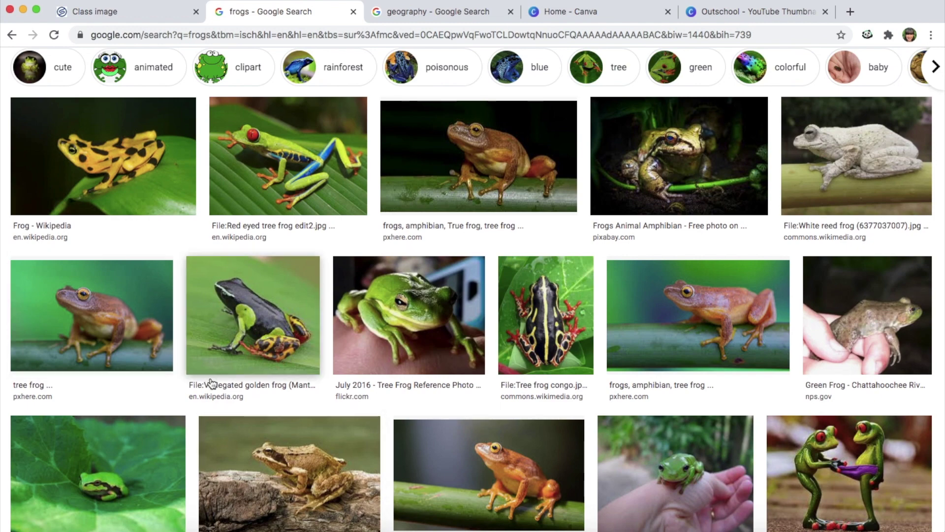
{"action": "key", "text": "ctrl+Tab"}
{"action": "key", "text": "ctrl+Tab"}
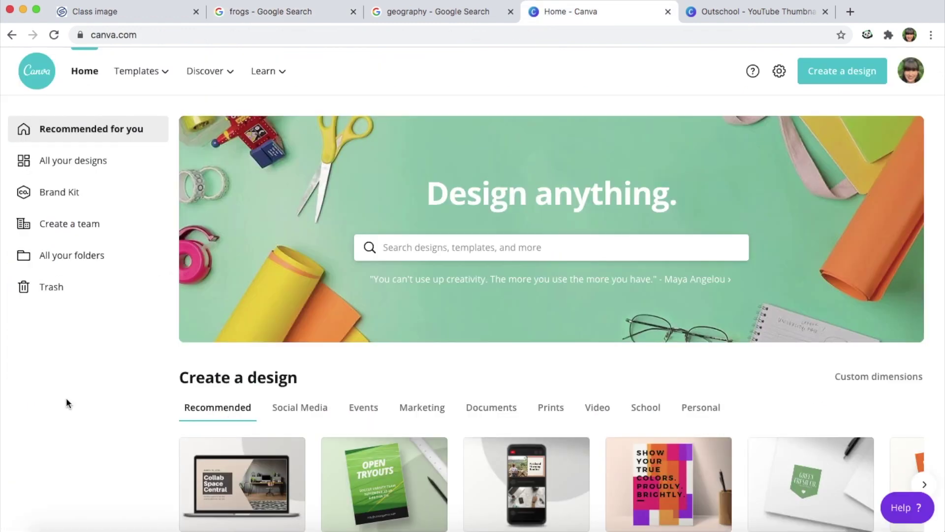
Step: Search Canva for 'youtube' and choose the YouTube Thumbnail design type
{"action": "left_click", "coordinate": [492, 249]}
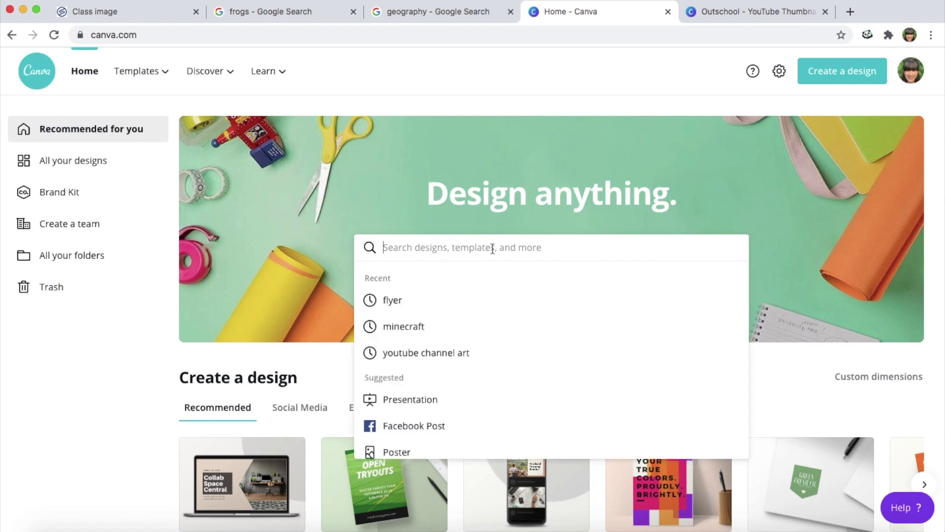
{"action": "type", "text": "youtube"}
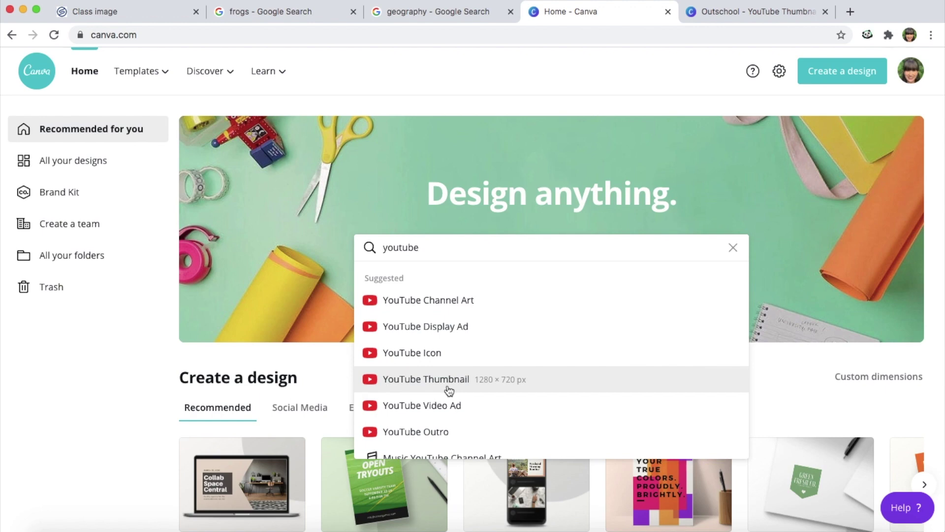
{"action": "left_click", "coordinate": [449, 390]}
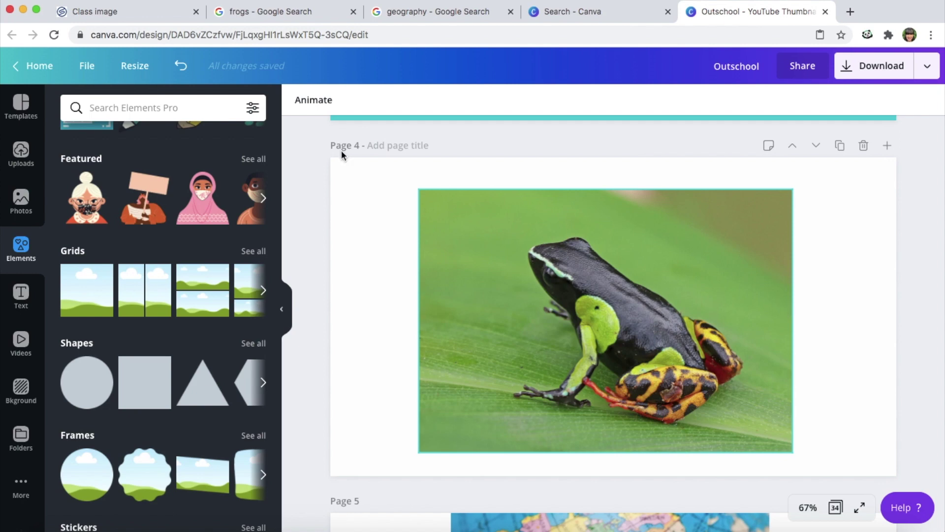
{"action": "left_click", "coordinate": [289, 12]}
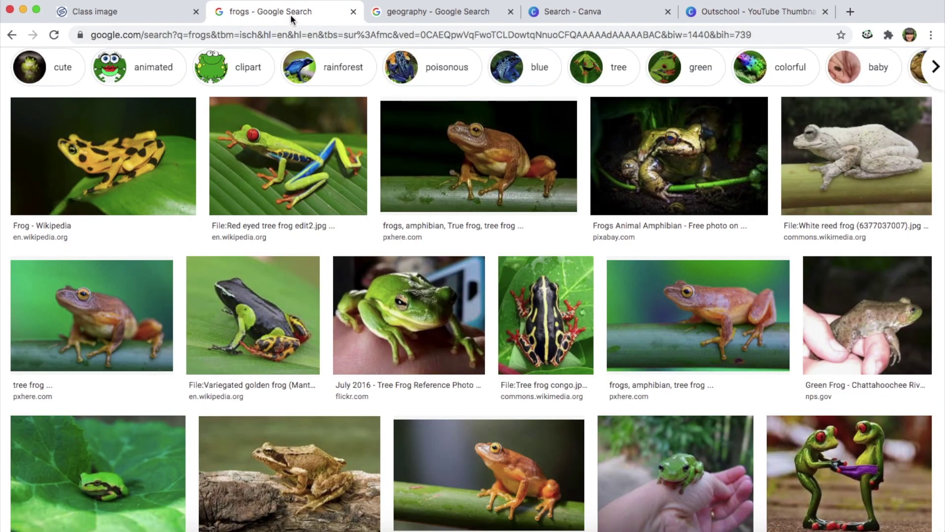
{"action": "right_click", "coordinate": [256, 267]}
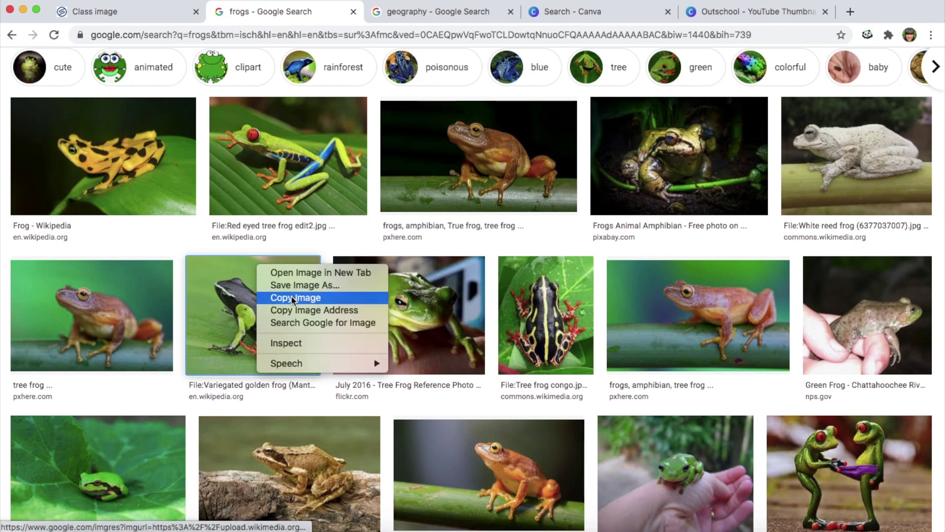
{"action": "left_click", "coordinate": [173, 242]}
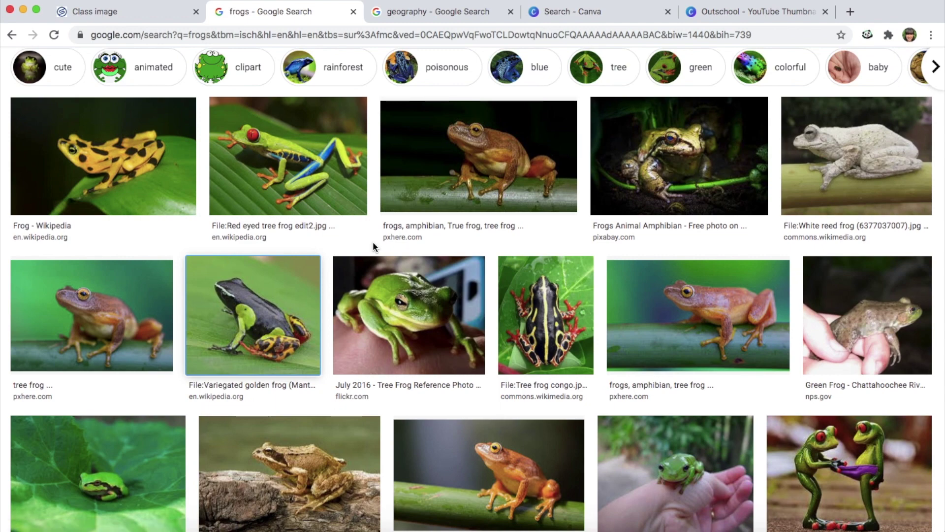
{"action": "left_click", "coordinate": [757, 13]}
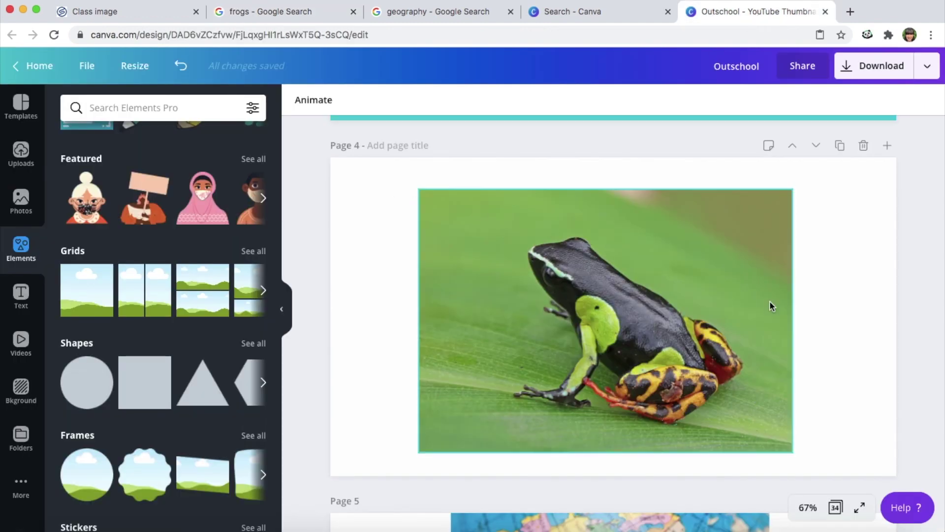
{"action": "left_click", "coordinate": [844, 299]}
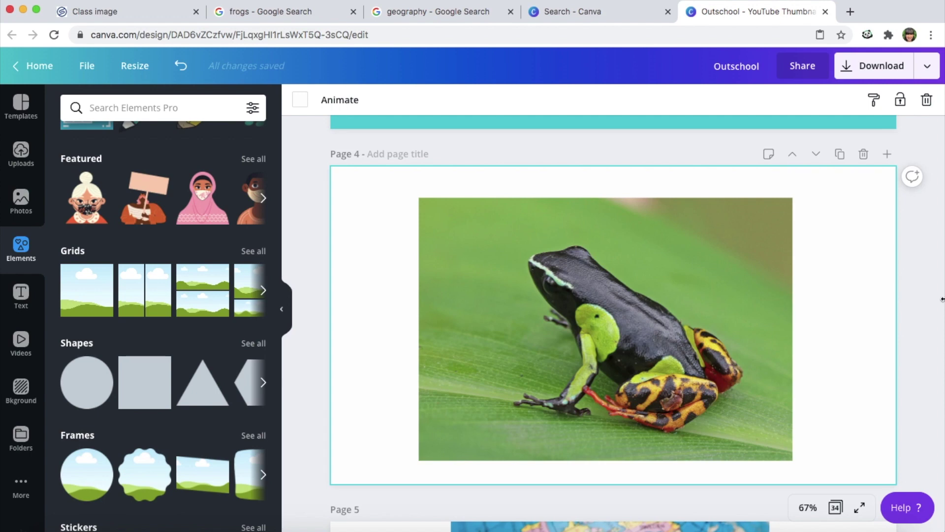
{"action": "scroll", "coordinate": [922, 338], "scroll_direction": "down", "scroll_amount": 1}
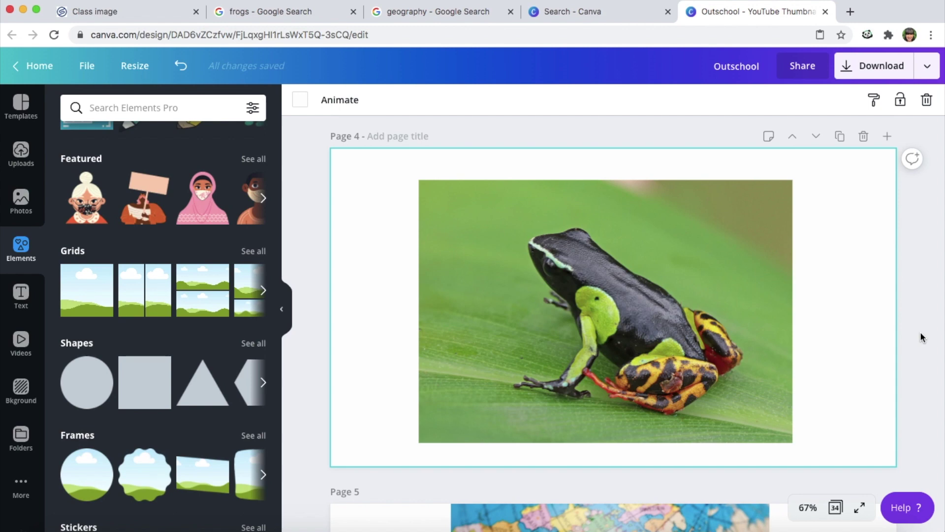
{"action": "scroll", "coordinate": [922, 337], "scroll_direction": "up", "scroll_amount": 3}
Step: Scroll the canvas to Page 3 with the frog photo, cartoon frogs and lily pads
{"action": "scroll", "coordinate": [922, 337], "scroll_direction": "up", "scroll_amount": 3}
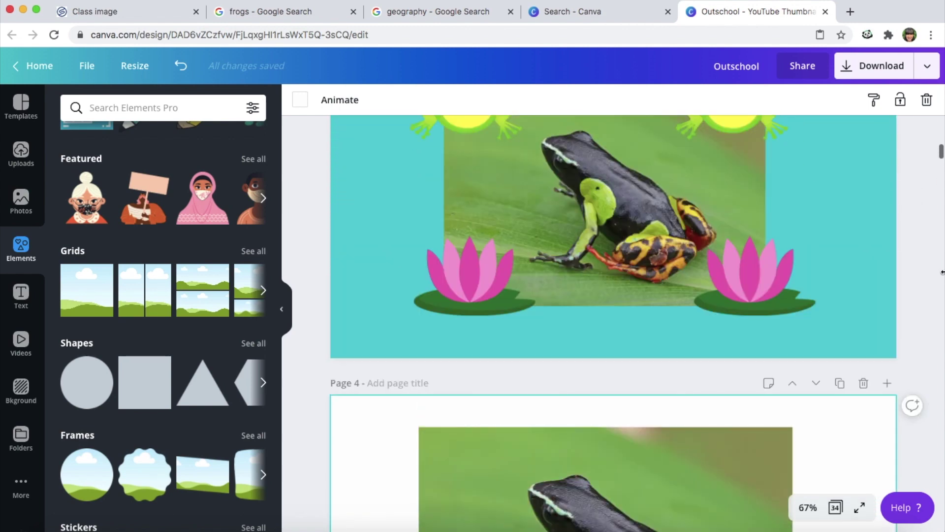
{"action": "scroll", "coordinate": [942, 273], "scroll_direction": "up", "scroll_amount": 3}
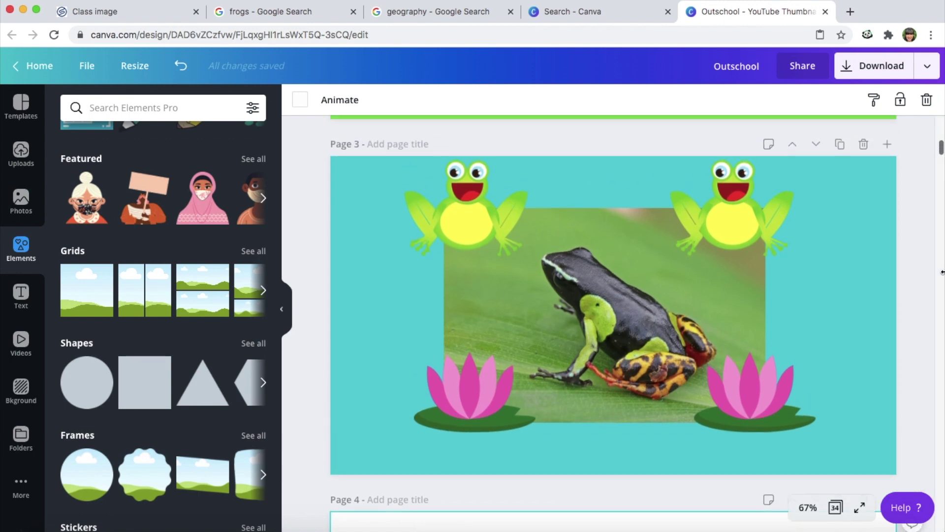
{"action": "scroll", "coordinate": [942, 272], "scroll_direction": "down", "scroll_amount": 1}
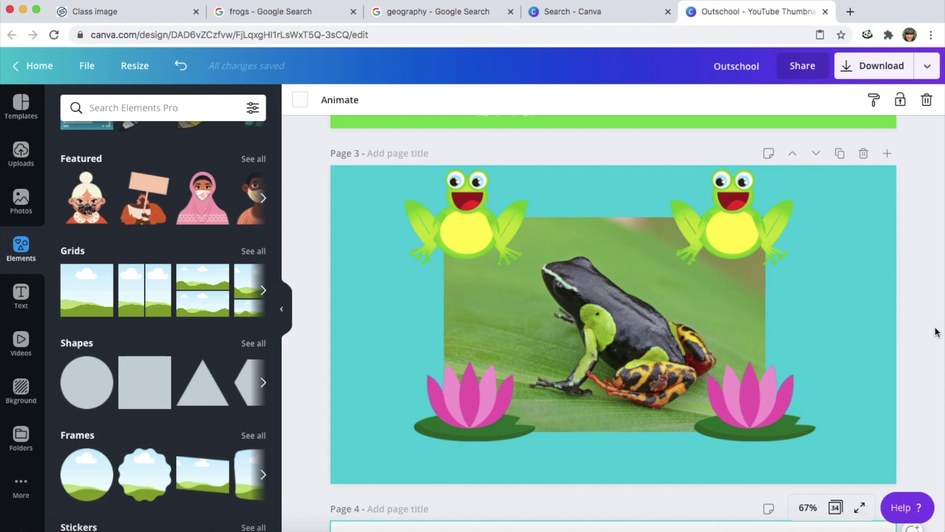
{"action": "scroll", "coordinate": [922, 367], "scroll_direction": "down", "scroll_amount": 5}
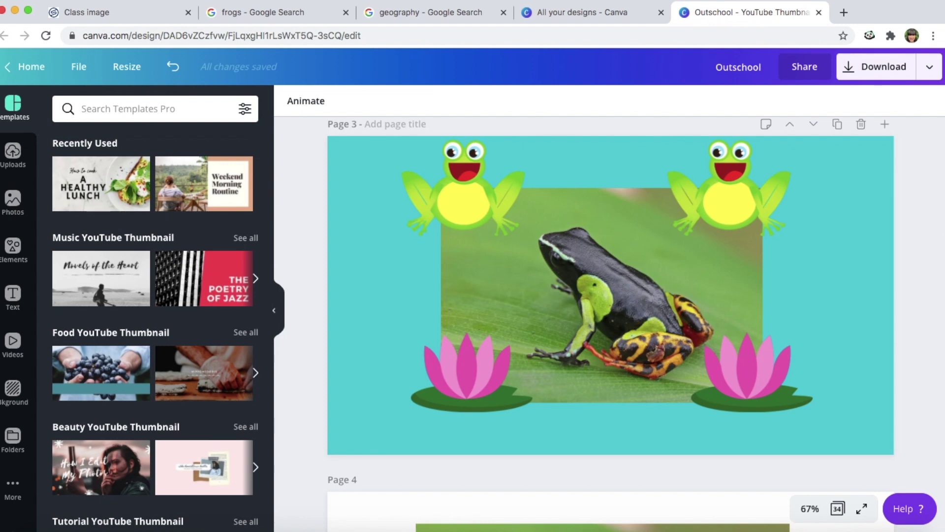
{"action": "scroll", "coordinate": [611, 295], "scroll_direction": "up", "scroll_amount": 1}
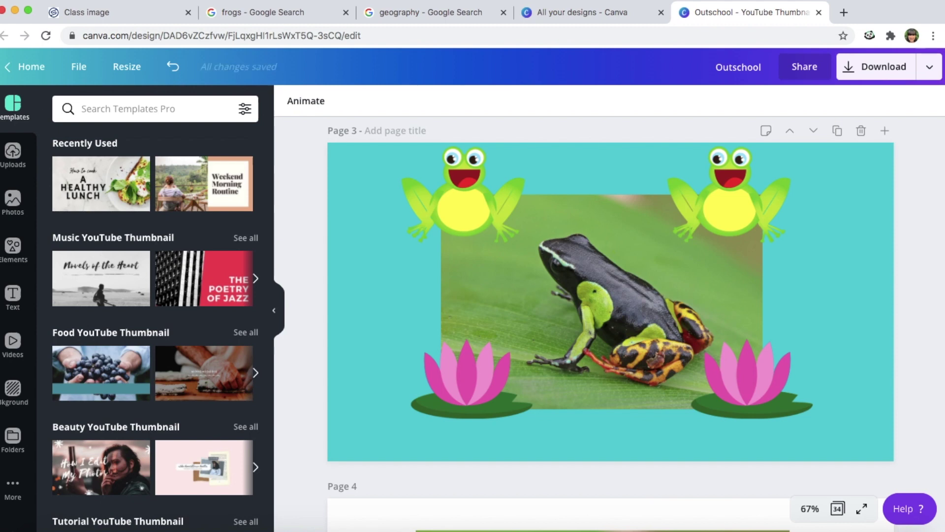
Step: Add a new Page 4 after Page 3 with a teal background, then bring up Elements
{"action": "left_click", "coordinate": [886, 131]}
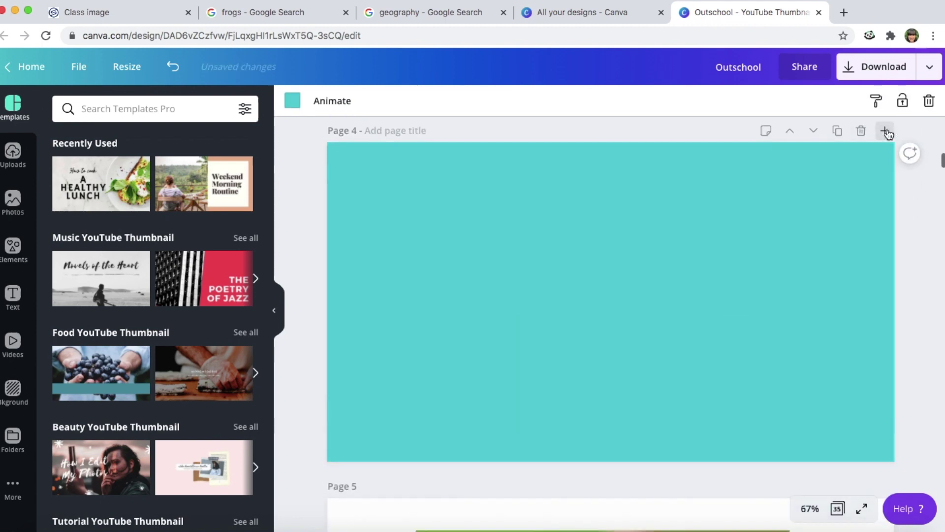
{"action": "left_click", "coordinate": [295, 109]}
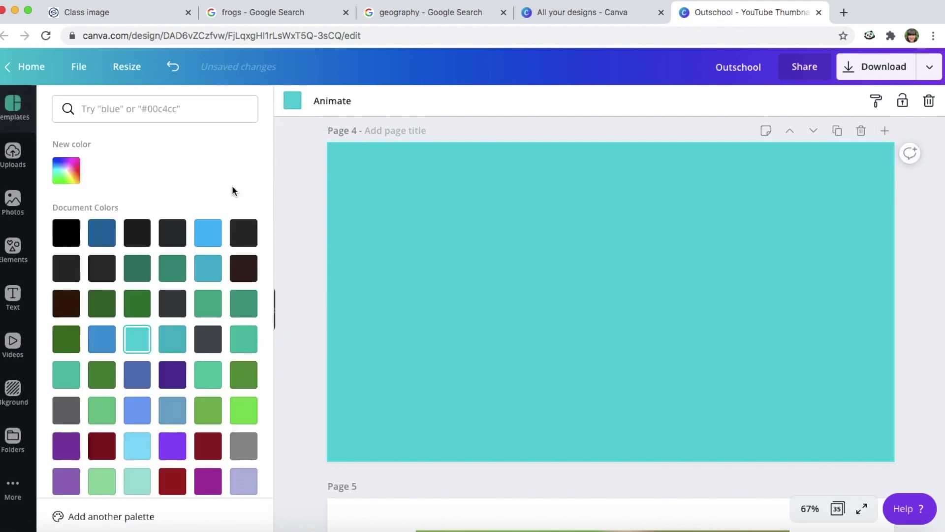
{"action": "scroll", "coordinate": [185, 355], "scroll_direction": "down", "scroll_amount": 10}
{"action": "scroll", "coordinate": [185, 356], "scroll_direction": "up", "scroll_amount": 10}
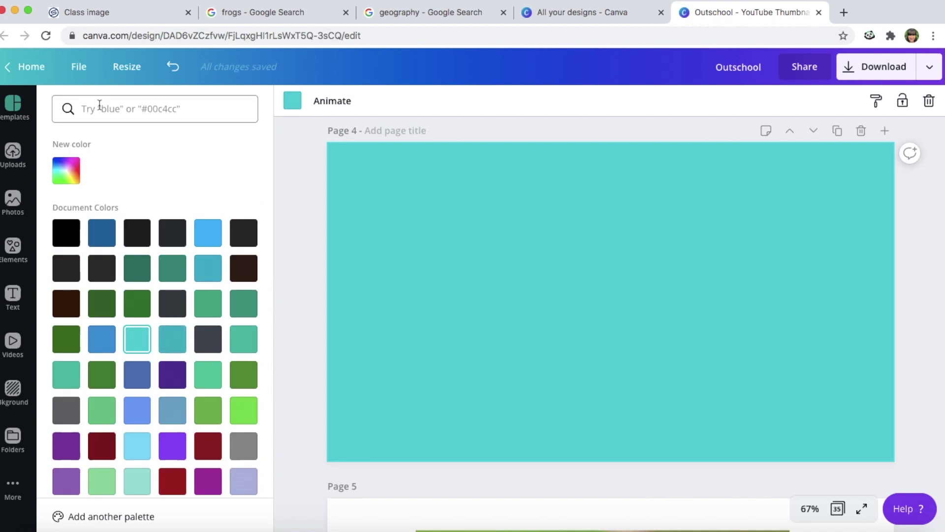
{"action": "left_click", "coordinate": [64, 177]}
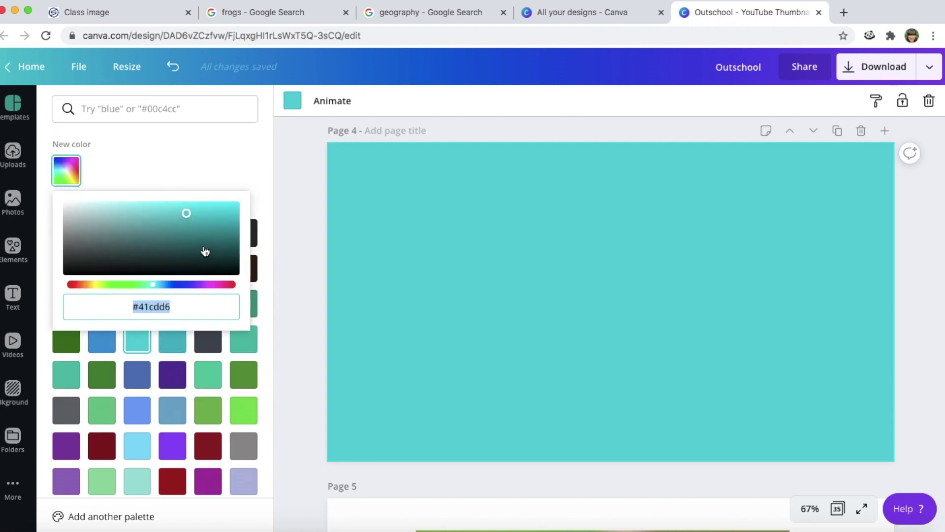
{"action": "left_click", "coordinate": [186, 164]}
{"action": "scroll", "coordinate": [165, 315], "scroll_direction": "down", "scroll_amount": 4}
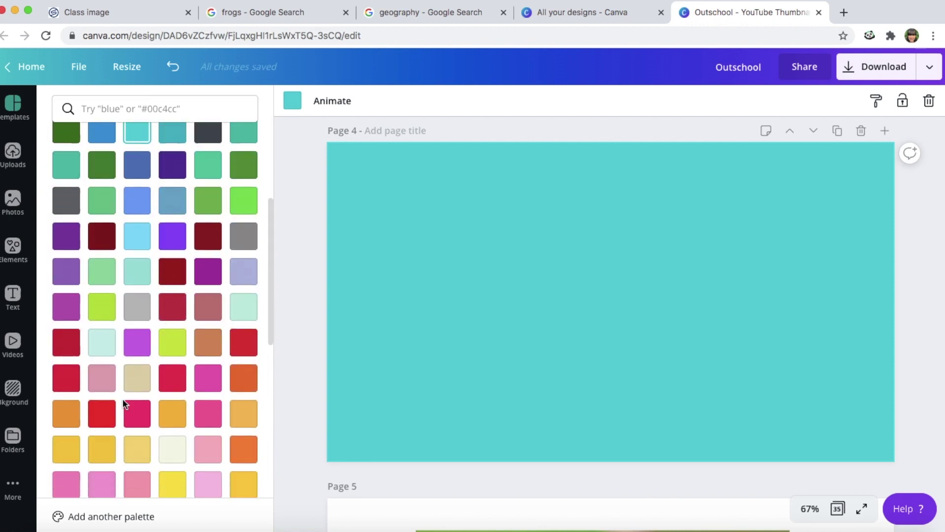
{"action": "left_click", "coordinate": [485, 229]}
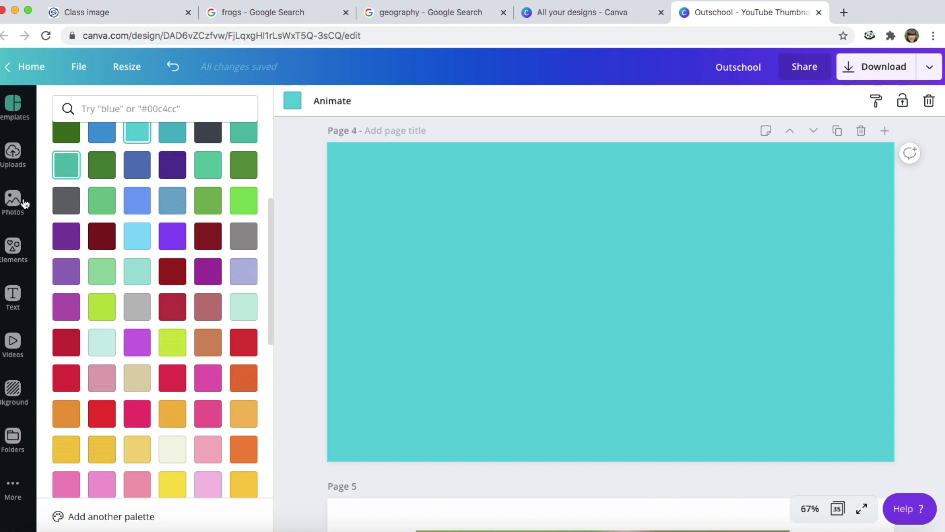
{"action": "left_click", "coordinate": [9, 259]}
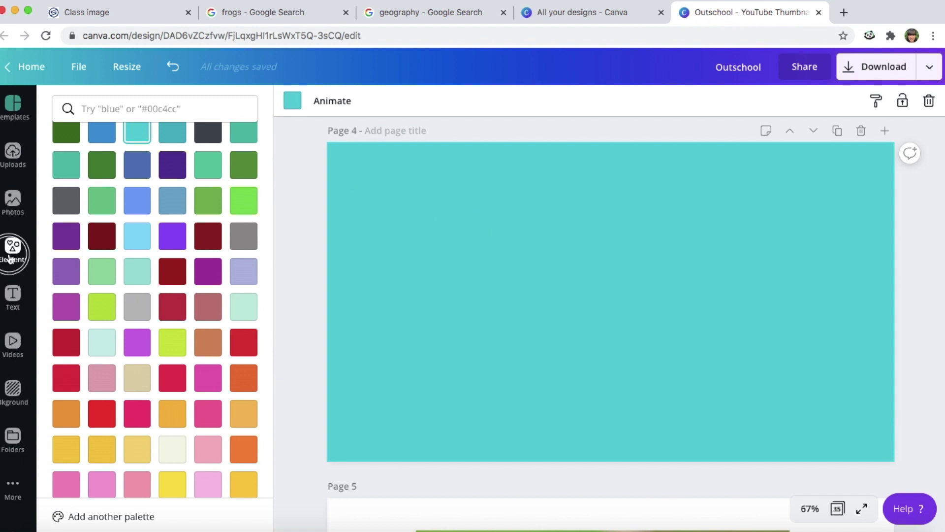
{"action": "left_click", "coordinate": [150, 108]}
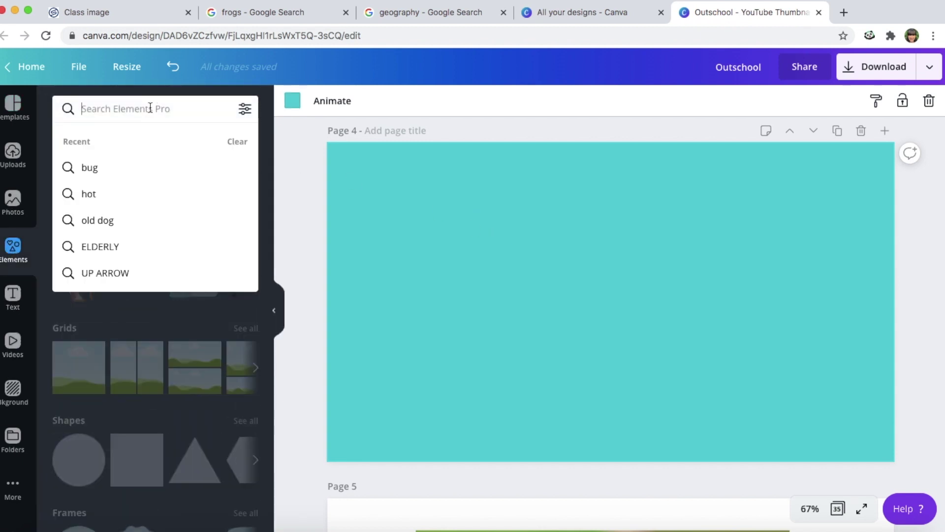
Step: Search Elements for 'frog' and place yellow cartoon frogs in both upper corners
{"action": "type", "text": "frog"}
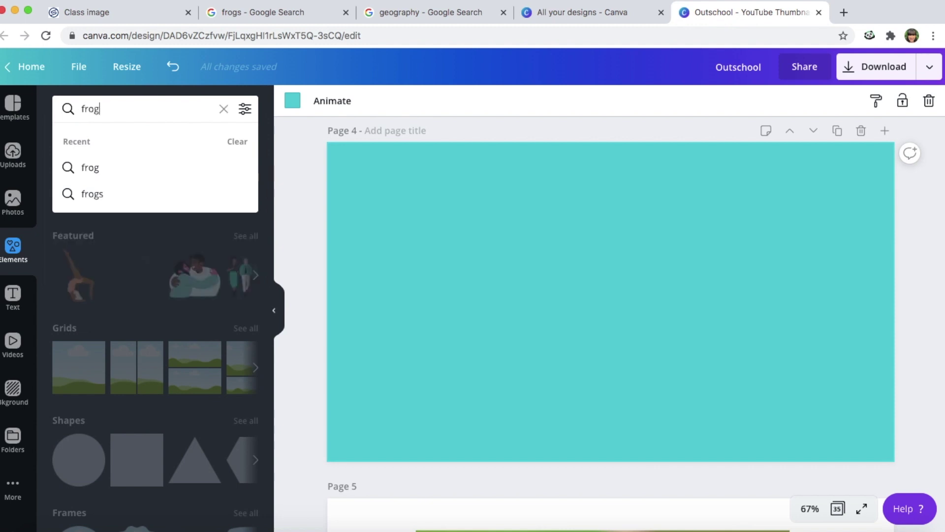
{"action": "key", "text": "Return"}
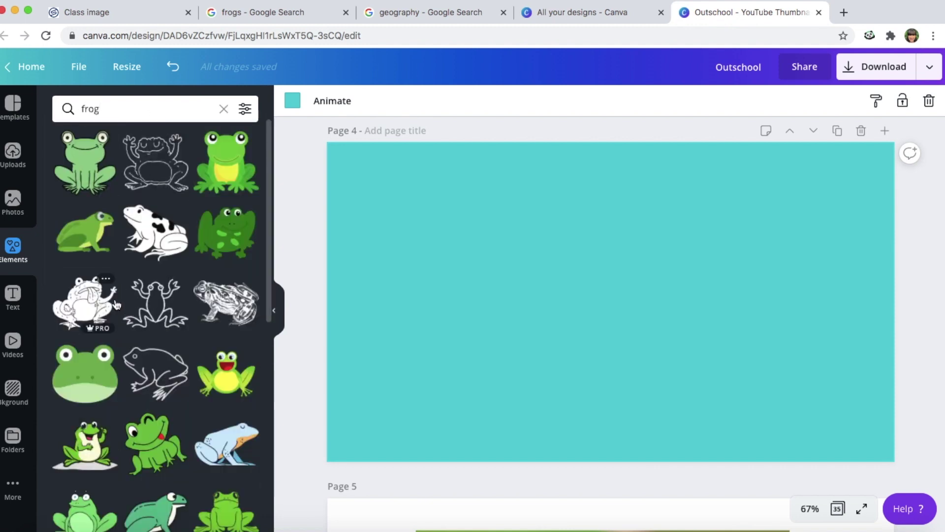
{"action": "left_click", "coordinate": [225, 390]}
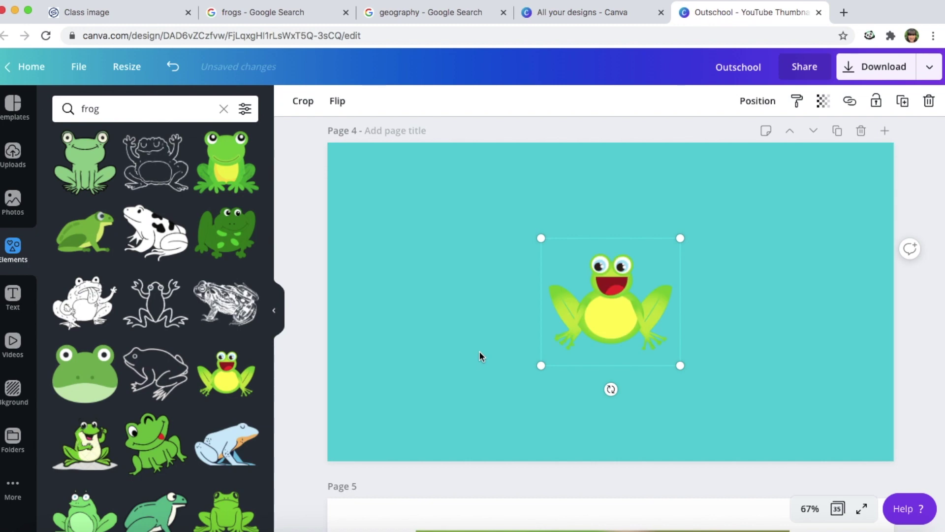
{"action": "left_click_drag", "start_coordinate": [594, 304], "coordinate": [437, 223]}
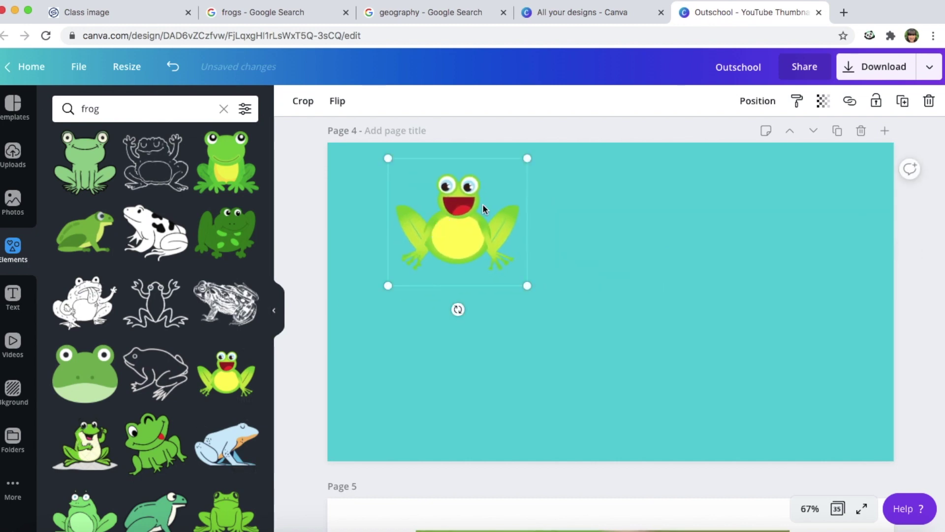
{"action": "left_click", "coordinate": [226, 374]}
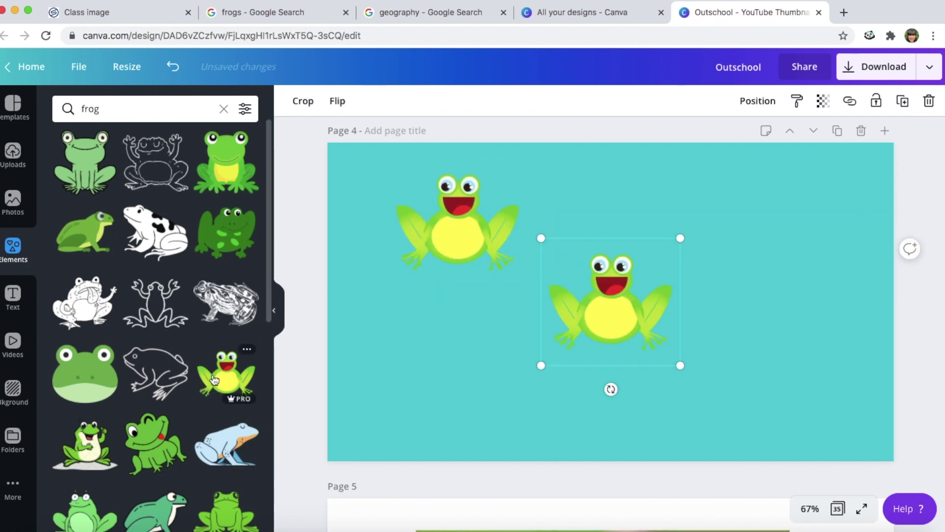
{"action": "left_click_drag", "start_coordinate": [581, 302], "coordinate": [701, 228]}
{"action": "left_click", "coordinate": [452, 250]}
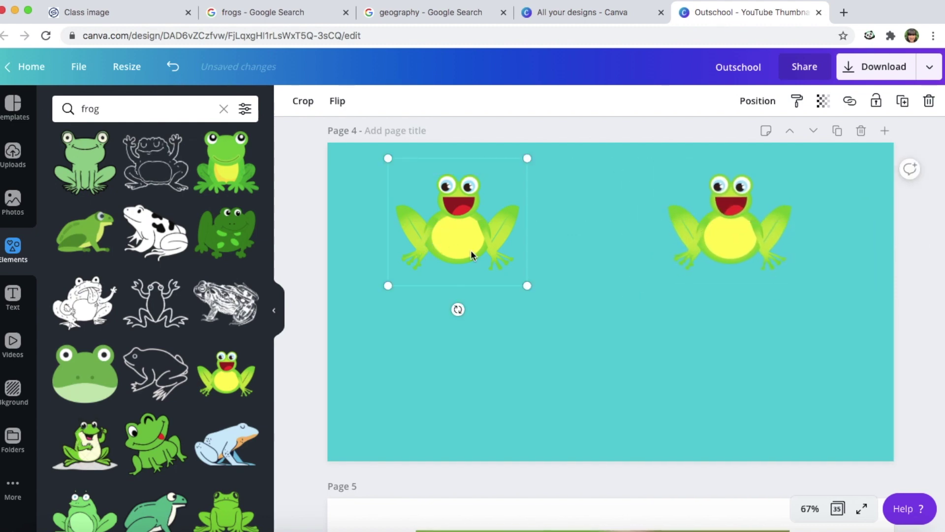
{"action": "mouse_move", "coordinate": [528, 284]}
{"action": "left_mouse_down"}
{"action": "mouse_move", "coordinate": [492, 246]}
{"action": "mouse_move", "coordinate": [530, 267]}
{"action": "mouse_move", "coordinate": [527, 285]}
{"action": "left_mouse_up"}
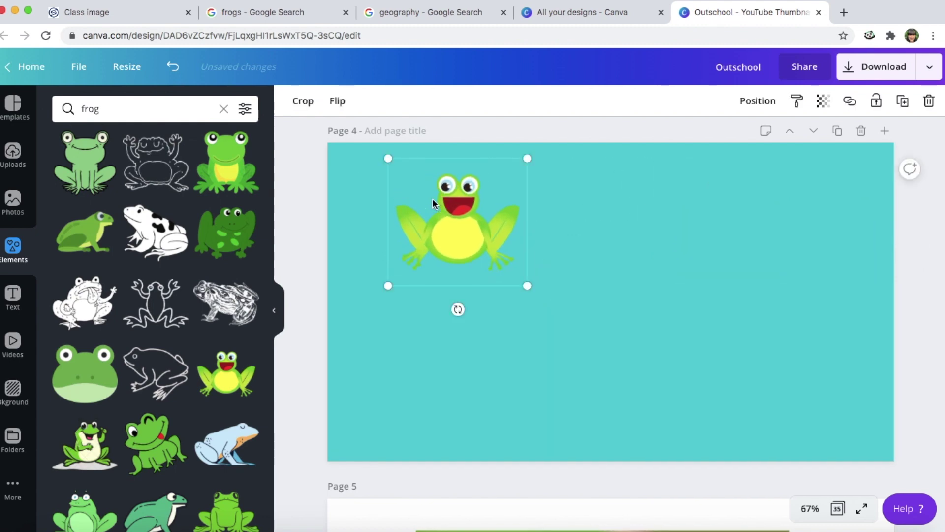
{"action": "left_click_drag", "start_coordinate": [433, 199], "coordinate": [778, 215]}
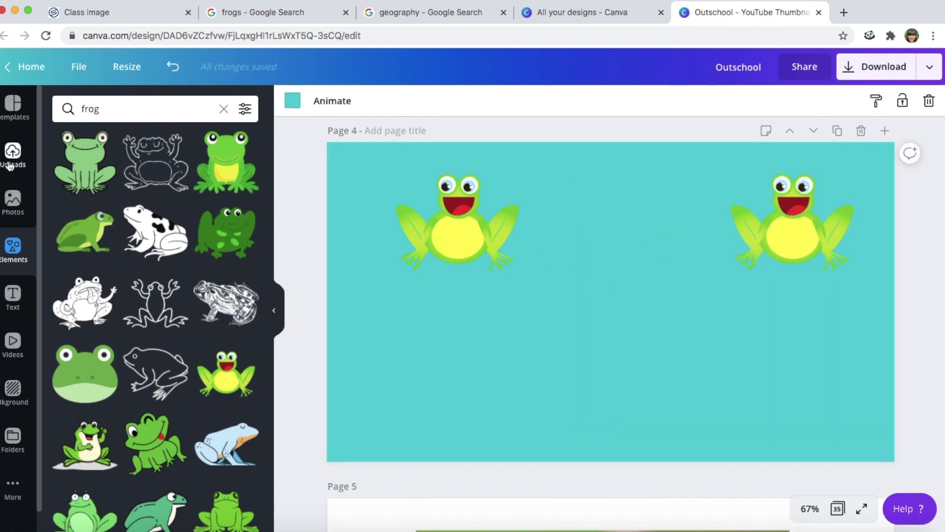
Step: Add the uploaded frog photo, shrink it and center it between the cartoon frogs
{"action": "left_click", "coordinate": [12, 157]}
{"action": "left_click", "coordinate": [245, 196]}
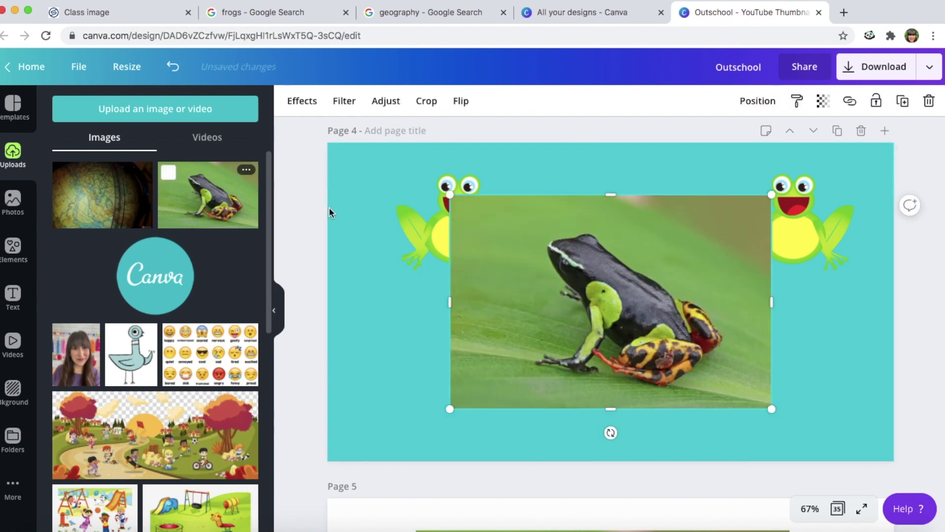
{"action": "left_click_drag", "start_coordinate": [771, 408], "coordinate": [685, 374]}
{"action": "left_click_drag", "start_coordinate": [610, 298], "coordinate": [636, 288]}
{"action": "left_click_drag", "start_coordinate": [737, 363], "coordinate": [714, 345]}
Step: Place enlarged pink lotus lily-pad graphics at the lower left and lower right of the photo
{"action": "left_click_drag", "start_coordinate": [640, 281], "coordinate": [652, 306]}
{"action": "left_click", "coordinate": [13, 249]}
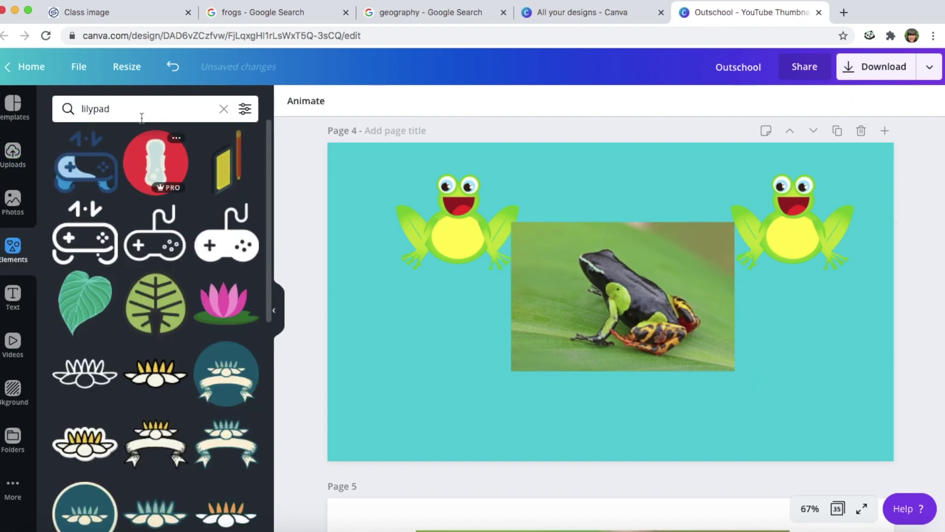
{"action": "left_click", "coordinate": [133, 110]}
{"action": "left_click", "coordinate": [302, 400]}
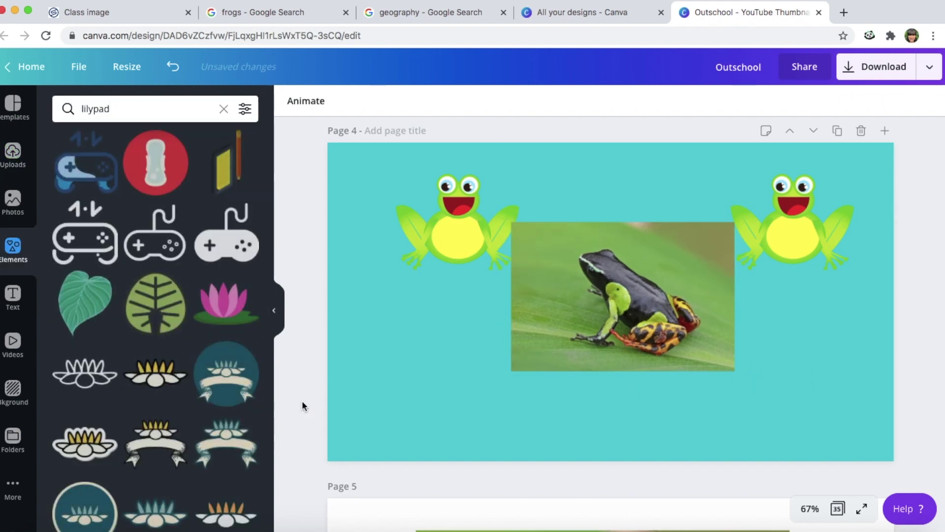
{"action": "left_click", "coordinate": [226, 300]}
{"action": "left_click_drag", "start_coordinate": [610, 310], "coordinate": [459, 347]}
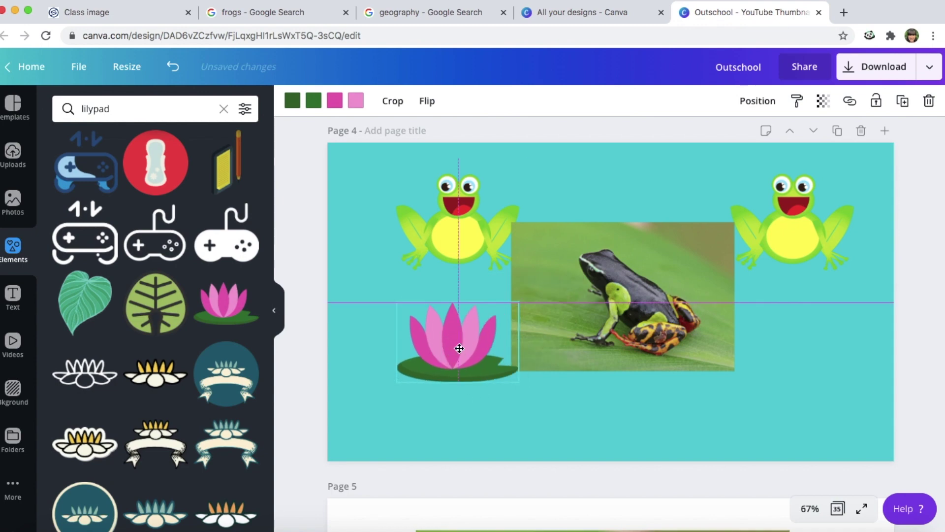
{"action": "left_click_drag", "start_coordinate": [517, 381], "coordinate": [827, 349]}
{"action": "mouse_move", "coordinate": [757, 370]}
{"action": "left_mouse_down"}
{"action": "mouse_move", "coordinate": [747, 371]}
{"action": "mouse_move", "coordinate": [760, 370]}
{"action": "left_mouse_up"}
Step: Search Elements for 'math' graphics and browse the results
{"action": "double_click", "coordinate": [158, 112]}
{"action": "type", "text": "math"}
{"action": "key", "text": "Return"}
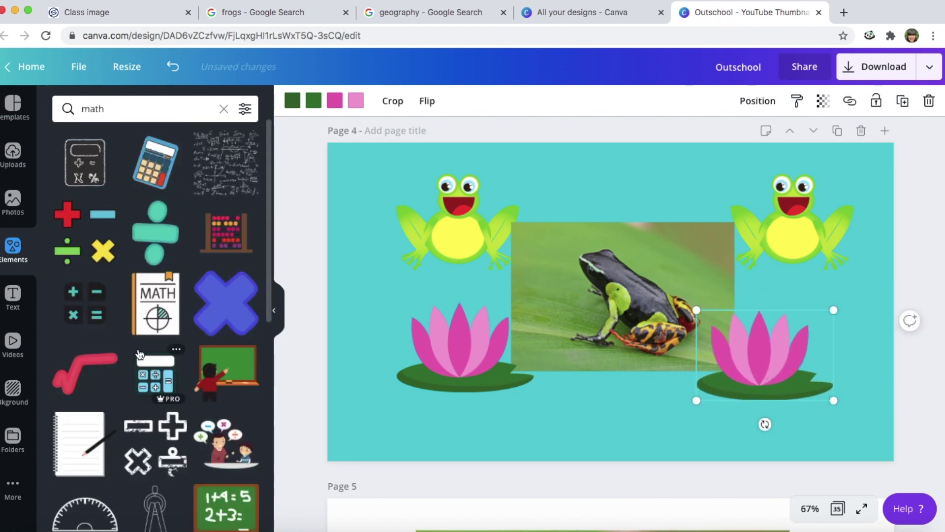
{"action": "scroll", "coordinate": [141, 455], "scroll_direction": "down", "scroll_amount": 5}
{"action": "scroll", "coordinate": [141, 455], "scroll_direction": "up", "scroll_amount": 5}
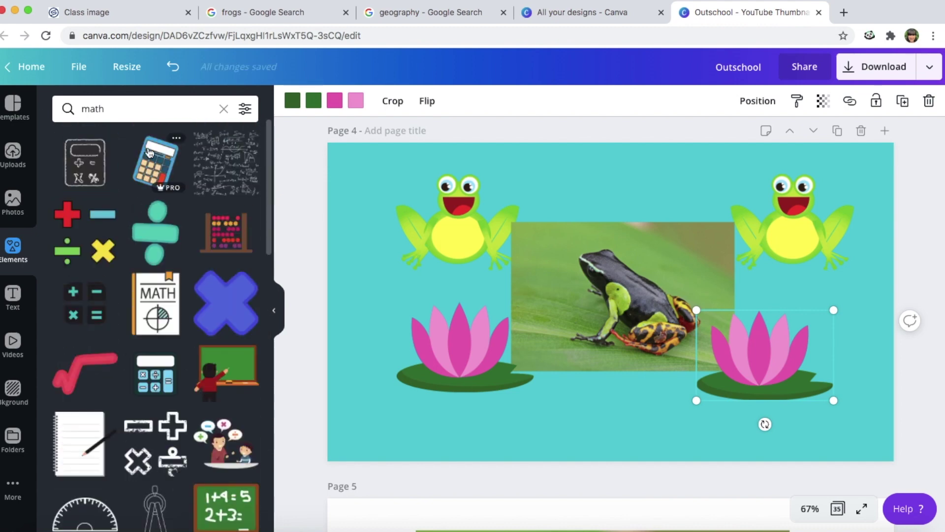
Step: Search Elements for 'reading', then undo back to a blank turquoise Page 5
{"action": "double_click", "coordinate": [142, 111]}
{"action": "type", "text": "reading"}
{"action": "key", "text": "Return"}
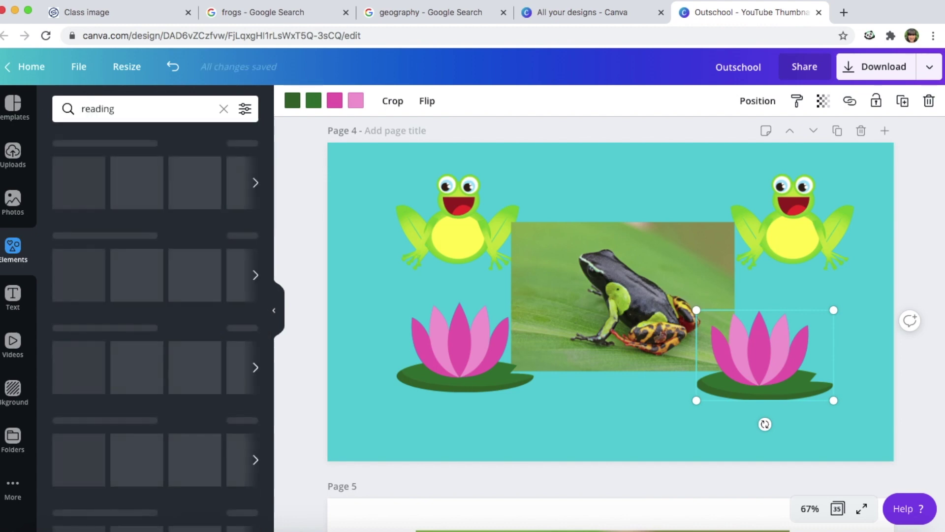
{"action": "scroll", "coordinate": [178, 452], "scroll_direction": "down", "scroll_amount": 1}
{"action": "scroll", "coordinate": [178, 451], "scroll_direction": "down", "scroll_amount": 1}
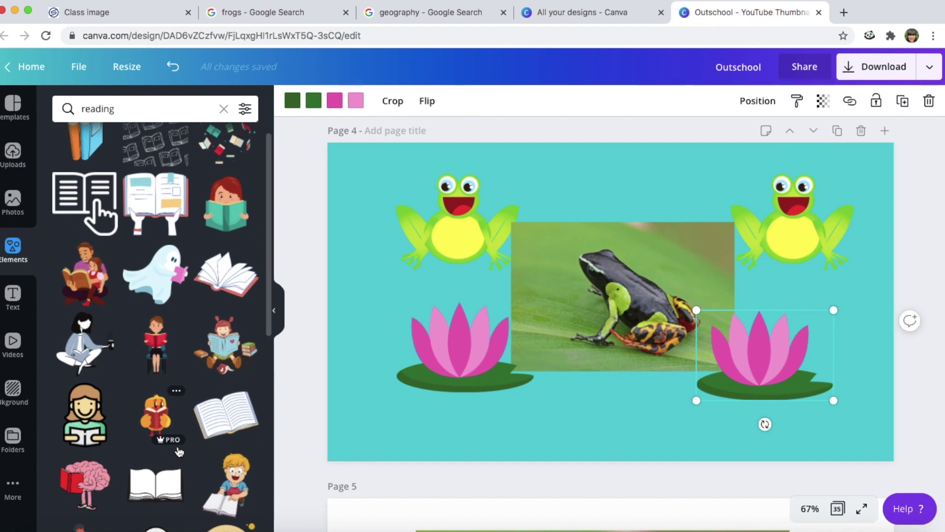
{"action": "key", "text": "super+z"}
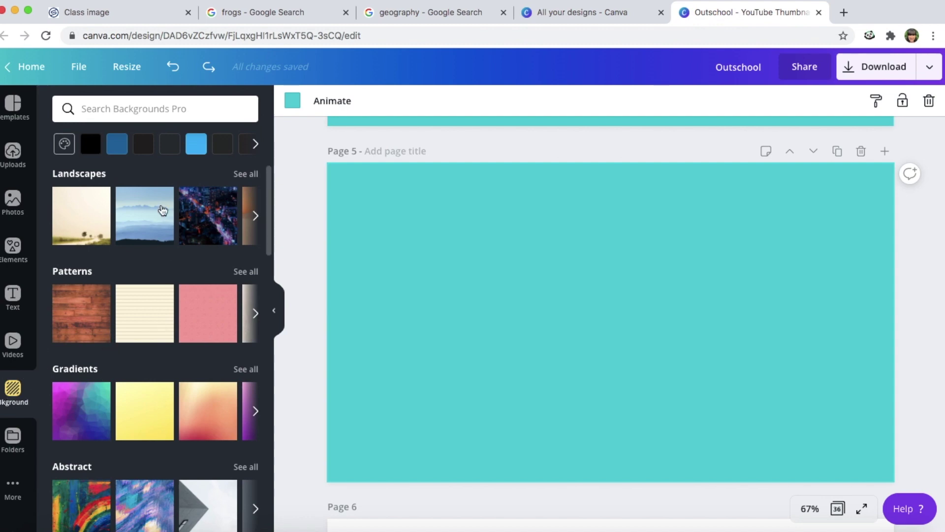
Step: Try gradient, food and pink flower backgrounds, then set bokeh lights as Page 5's background
{"action": "scroll", "coordinate": [135, 456], "scroll_direction": "down", "scroll_amount": 3}
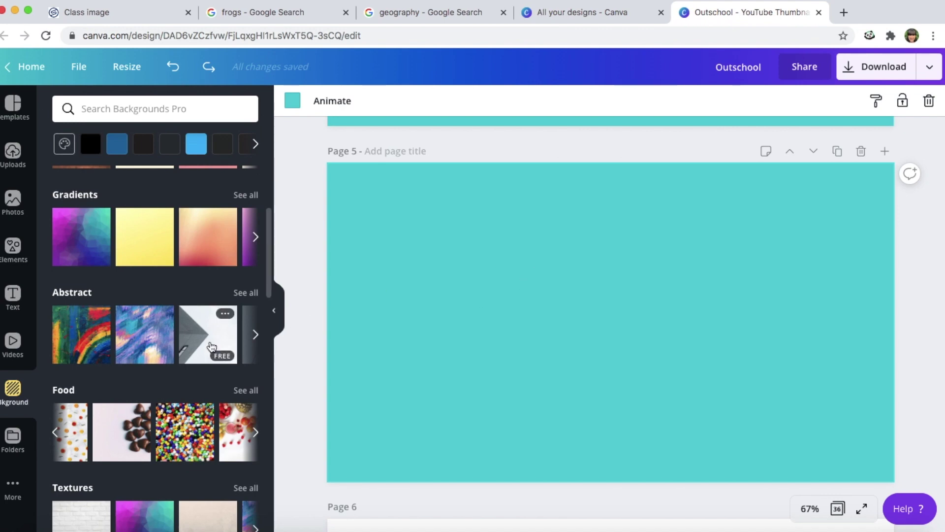
{"action": "left_click", "coordinate": [75, 252]}
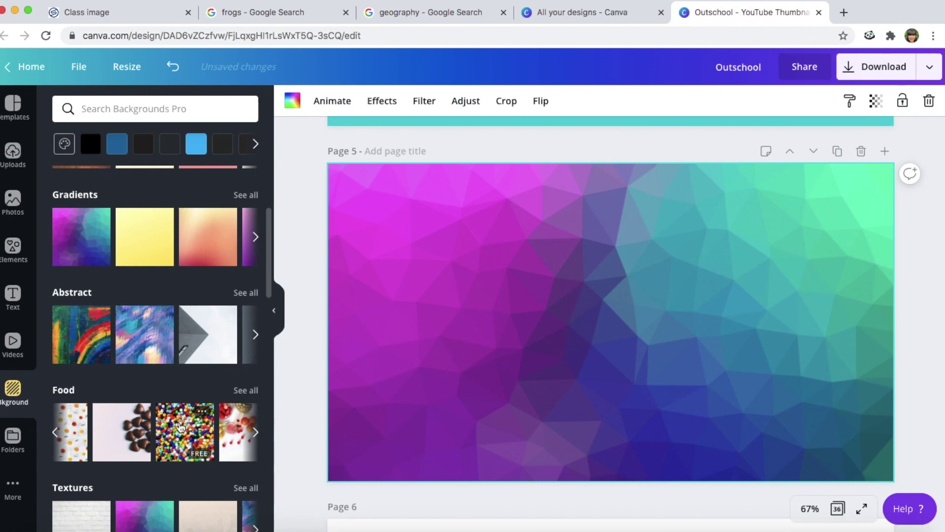
{"action": "scroll", "coordinate": [118, 258], "scroll_direction": "down", "scroll_amount": 3}
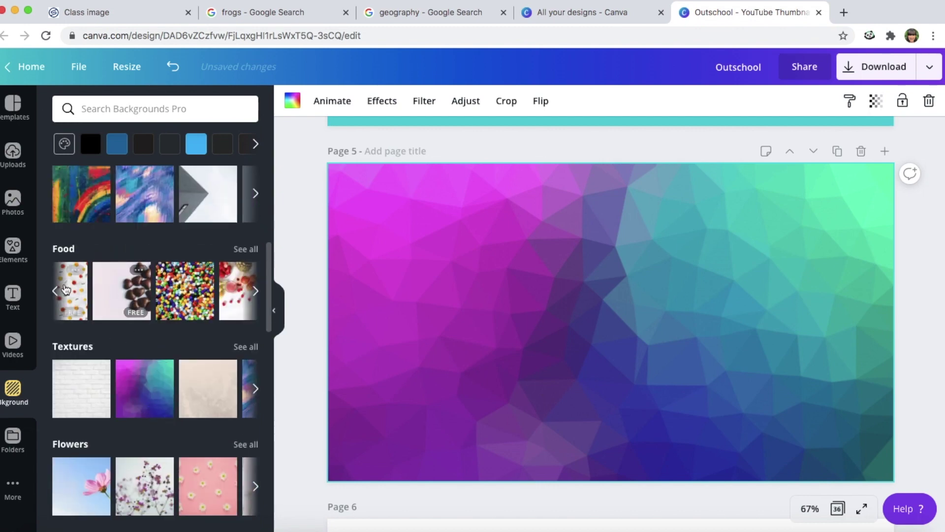
{"action": "left_click", "coordinate": [234, 307]}
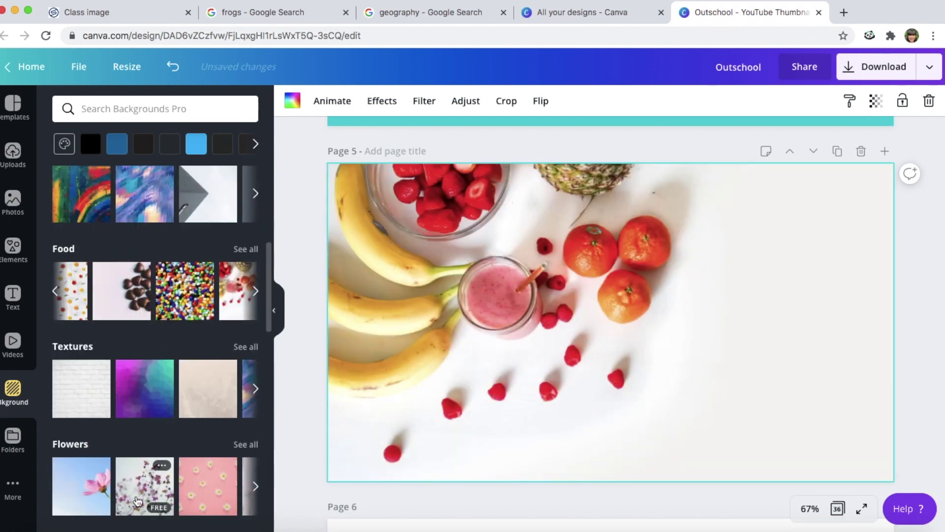
{"action": "scroll", "coordinate": [217, 313], "scroll_direction": "down", "scroll_amount": 4}
{"action": "scroll", "coordinate": [203, 318], "scroll_direction": "down", "scroll_amount": 7}
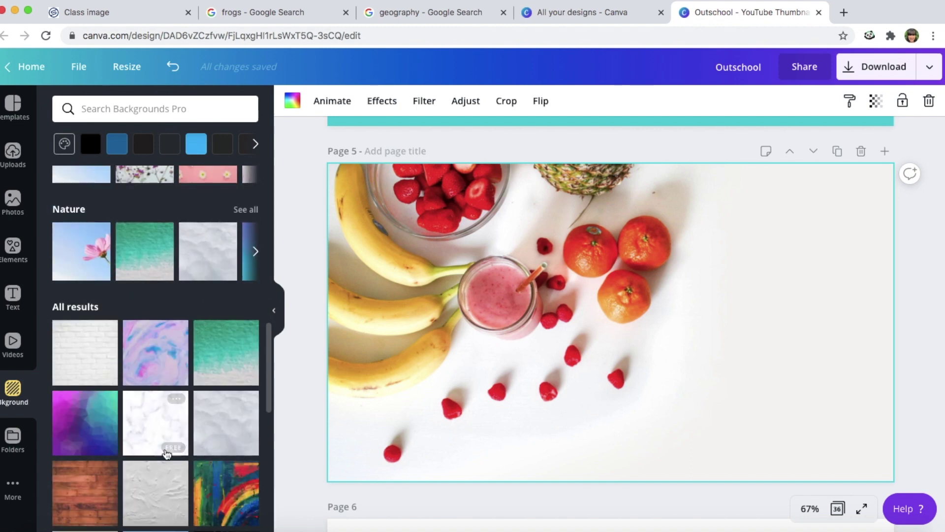
{"action": "left_click", "coordinate": [149, 459]}
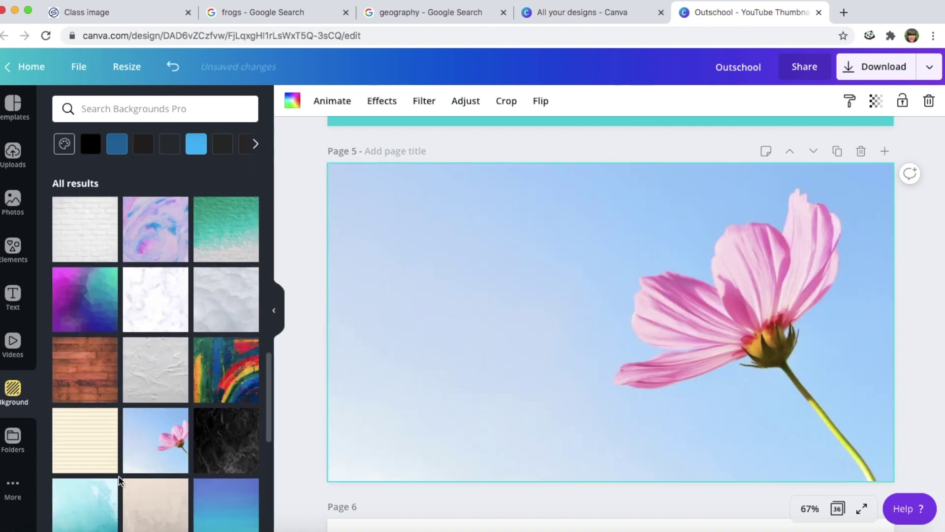
{"action": "scroll", "coordinate": [197, 424], "scroll_direction": "down", "scroll_amount": 4}
{"action": "left_click", "coordinate": [240, 405]}
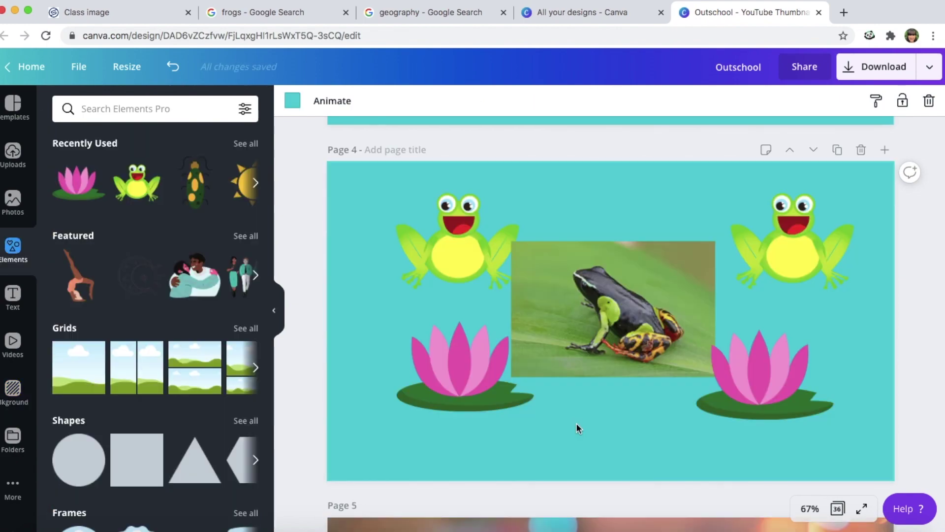
Step: Tilt the left and right lotus graphics on page 4 slightly
{"action": "left_click", "coordinate": [450, 369]}
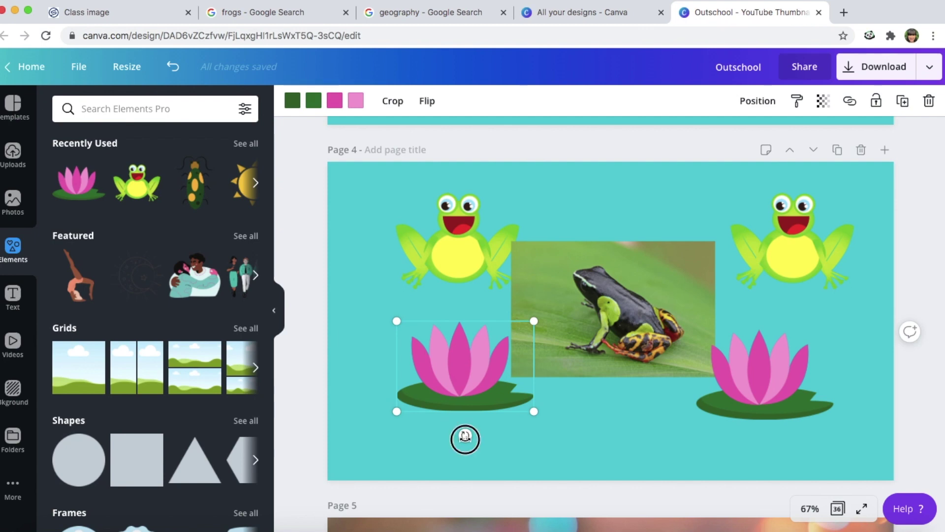
{"action": "left_click_drag", "start_coordinate": [468, 438], "coordinate": [497, 436]}
{"action": "left_click", "coordinate": [757, 378]}
{"action": "left_click_drag", "start_coordinate": [765, 443], "coordinate": [738, 445]}
{"action": "left_click", "coordinate": [457, 379]}
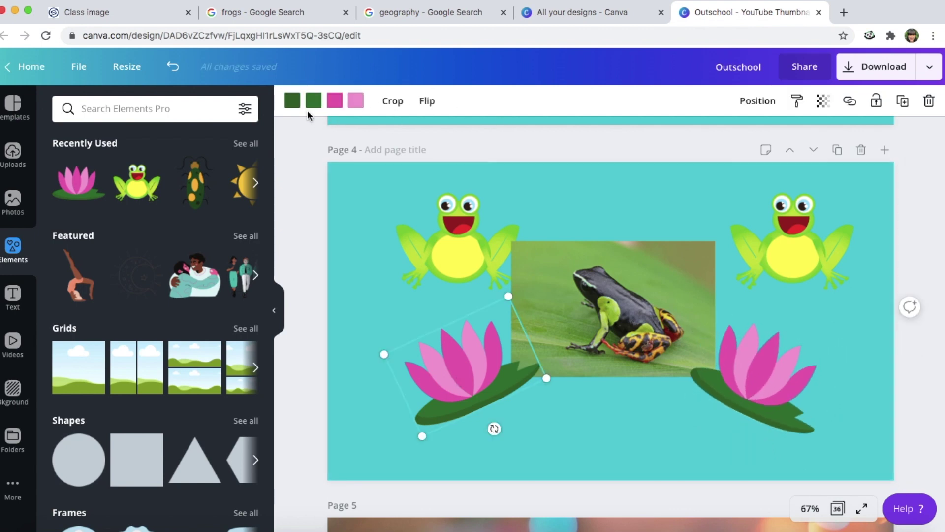
{"action": "left_click", "coordinate": [575, 424]}
{"action": "left_click", "coordinate": [477, 362]}
Step: Recolour the left lotus's pink petals to violet from Document Colors
{"action": "left_click", "coordinate": [335, 101]}
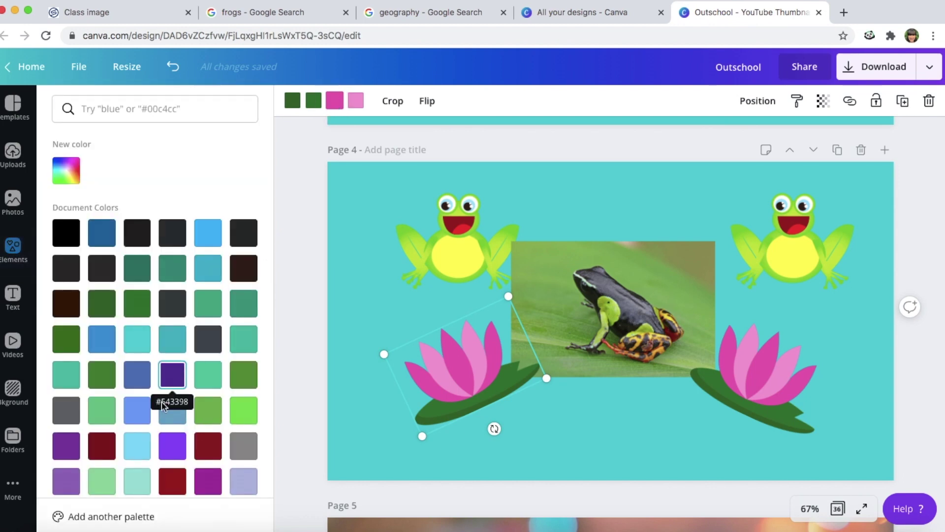
{"action": "left_click", "coordinate": [66, 446]}
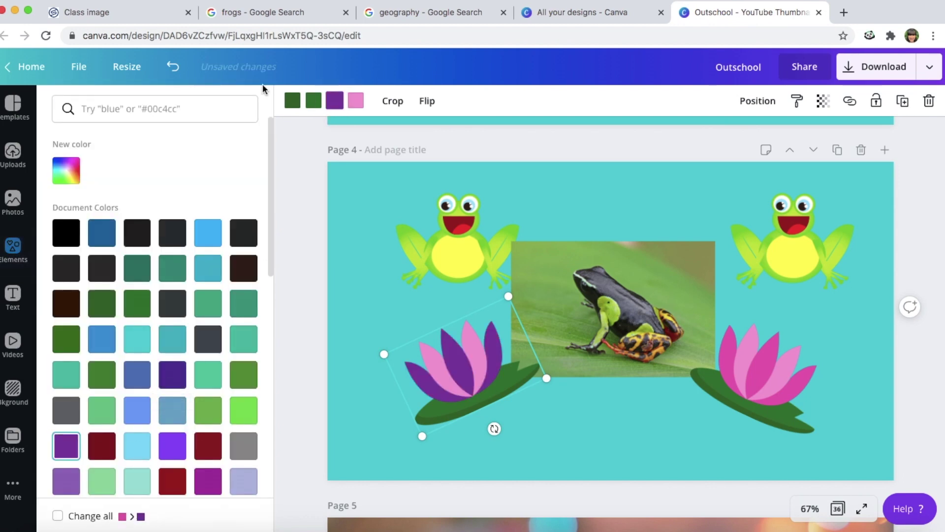
{"action": "left_click", "coordinate": [363, 103]}
{"action": "left_click", "coordinate": [172, 374]}
{"action": "left_click", "coordinate": [173, 446]}
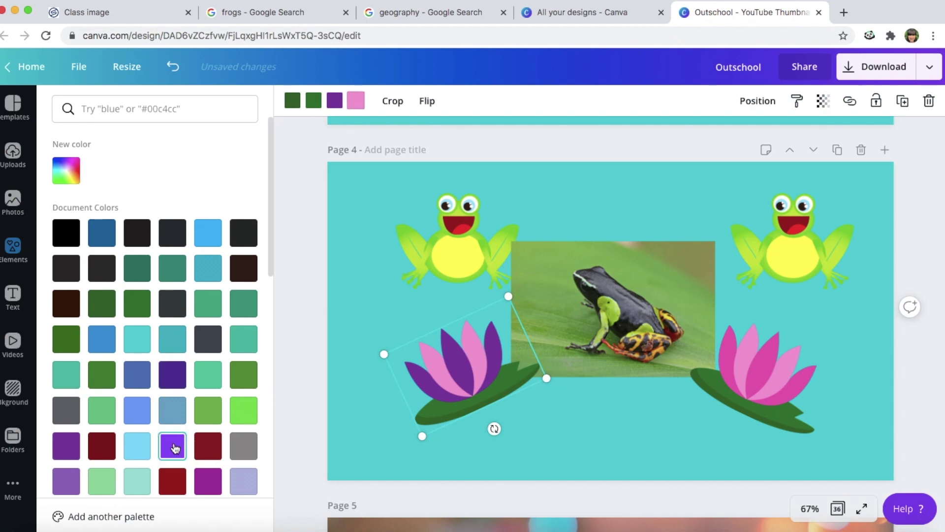
{"action": "key", "text": "Escape"}
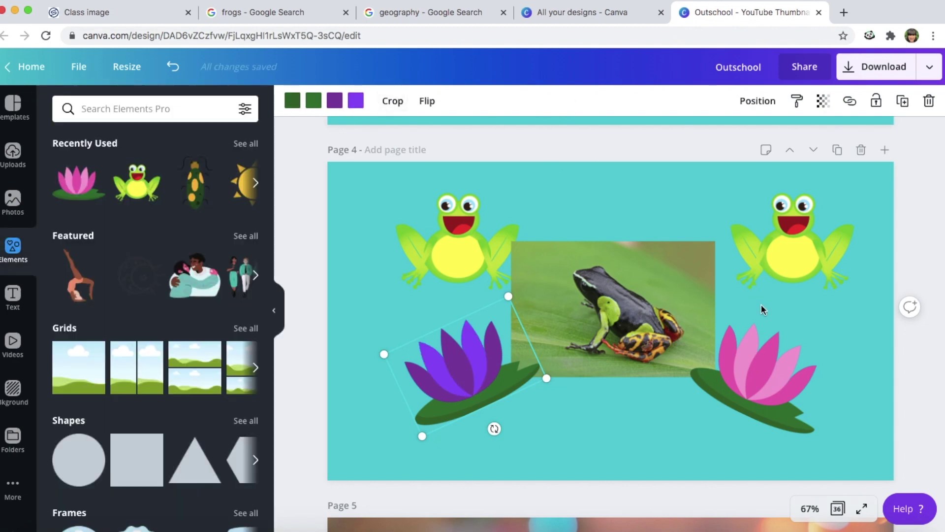
{"action": "left_click", "coordinate": [799, 242]}
{"action": "left_click", "coordinate": [717, 258]}
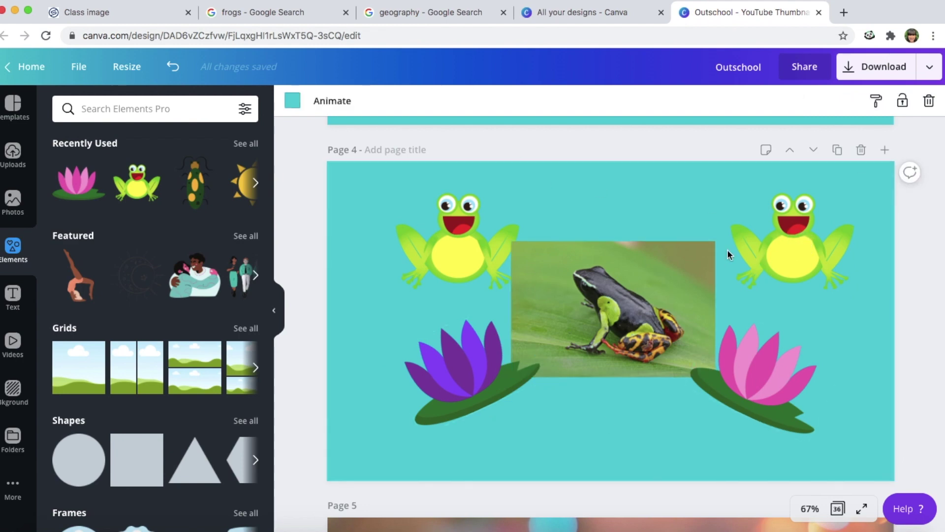
Step: Review the finished frog pages, then switch to the Google Images 'geography' results
{"action": "left_click", "coordinate": [755, 238]}
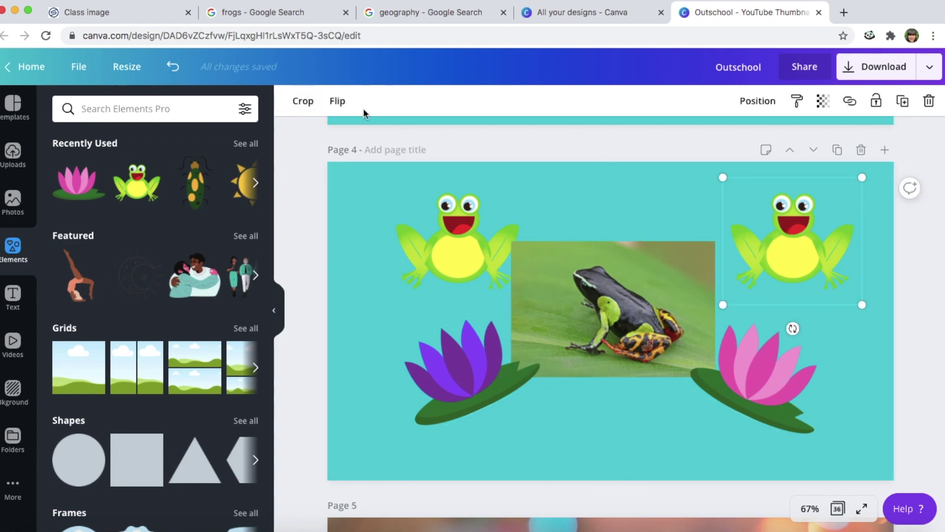
{"action": "left_click", "coordinate": [580, 220]}
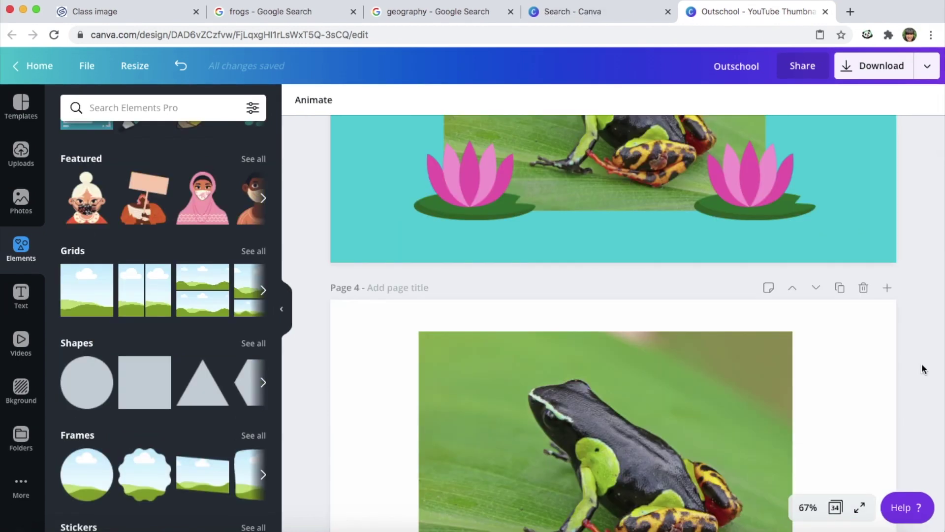
{"action": "scroll", "coordinate": [922, 369], "scroll_direction": "down", "scroll_amount": 4}
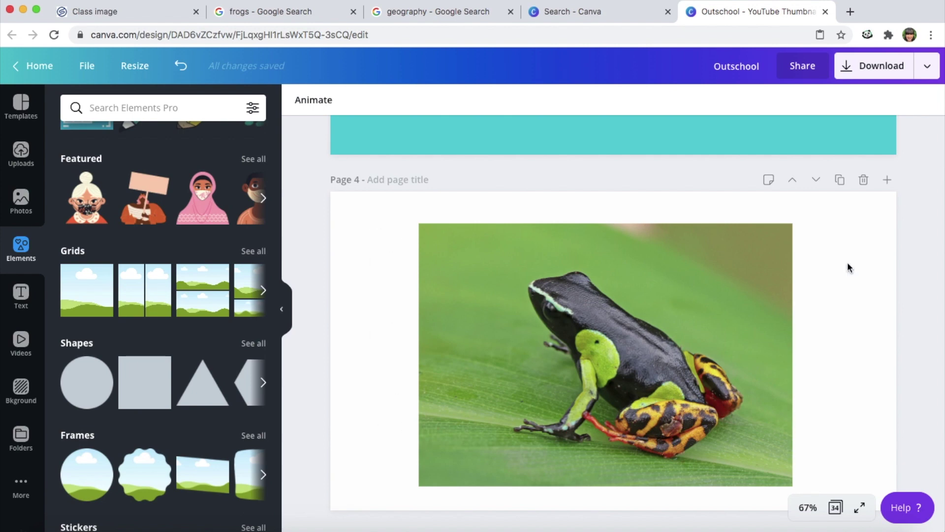
{"action": "scroll", "coordinate": [938, 308], "scroll_direction": "up", "scroll_amount": 5}
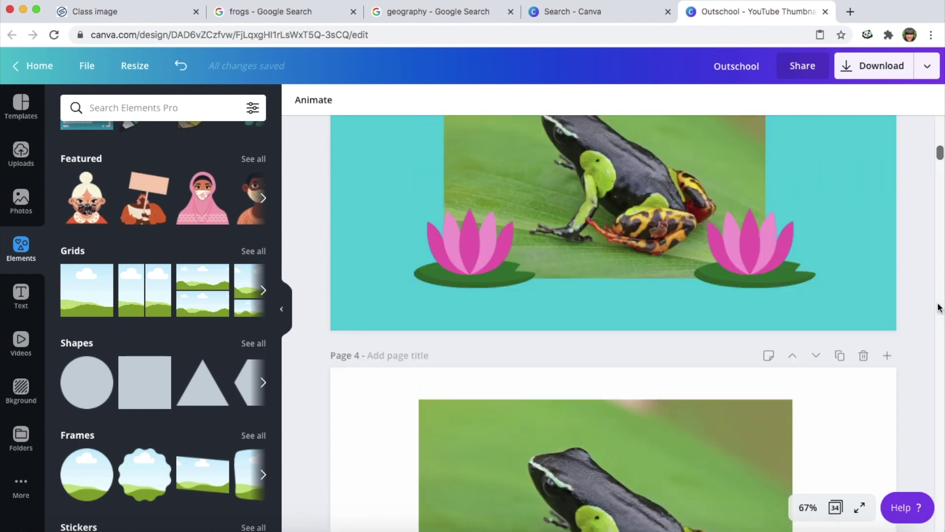
{"action": "scroll", "coordinate": [938, 308], "scroll_direction": "up", "scroll_amount": 2}
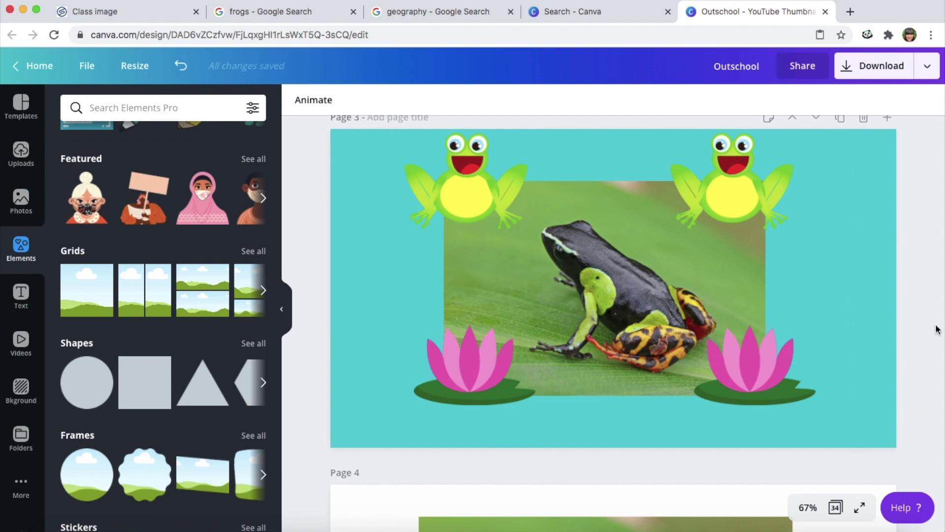
{"action": "key", "text": "super+3"}
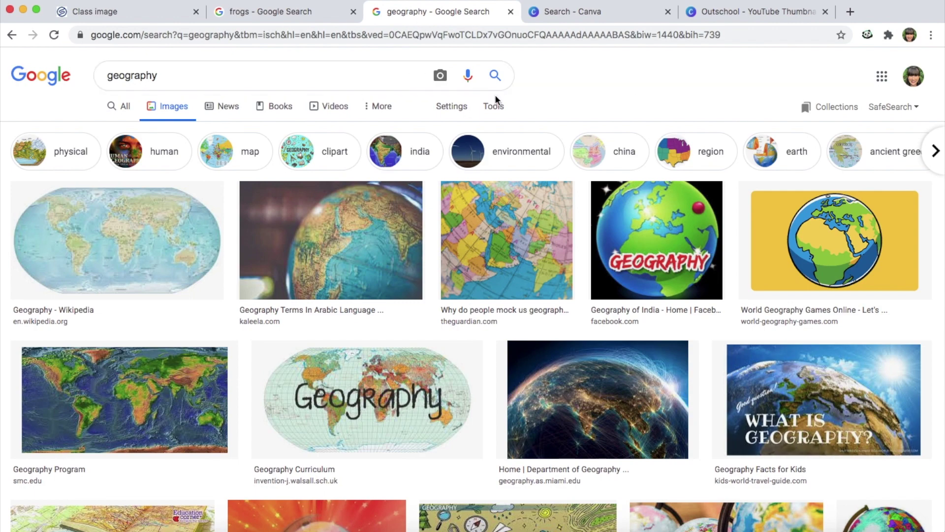
Step: Filter the Google Images geography results to 'Labeled for reuse with modification'
{"action": "left_click", "coordinate": [490, 108]}
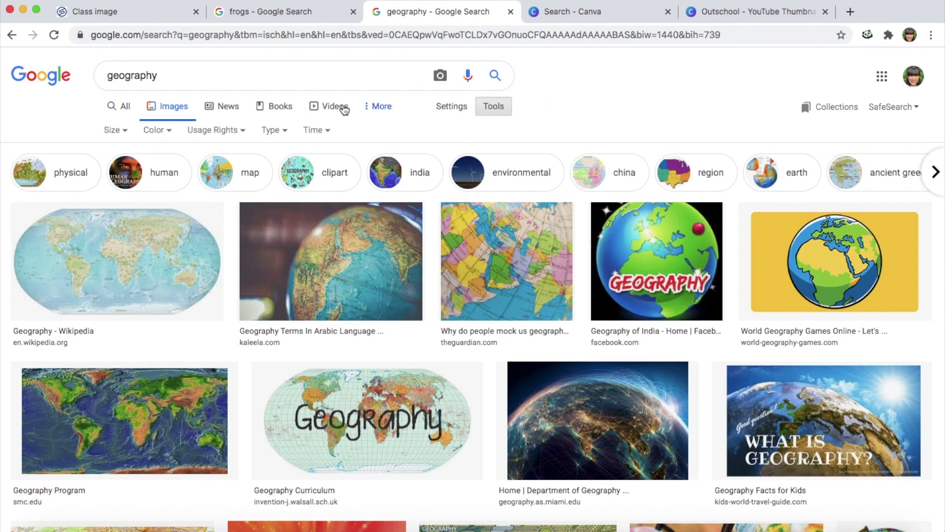
{"action": "left_click", "coordinate": [231, 130]}
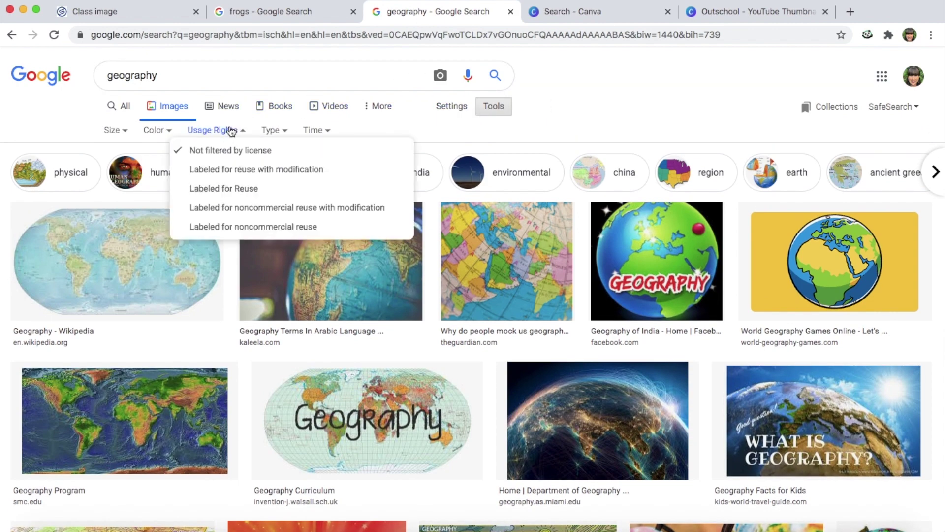
{"action": "left_click", "coordinate": [291, 177]}
{"action": "scroll", "coordinate": [798, 264], "scroll_direction": "down", "scroll_amount": 2}
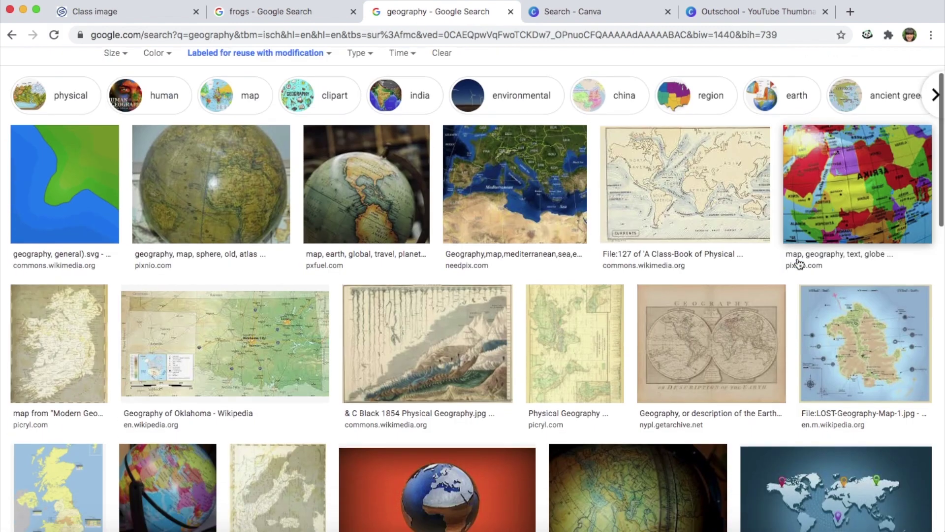
{"action": "scroll", "coordinate": [799, 264], "scroll_direction": "down", "scroll_amount": 4}
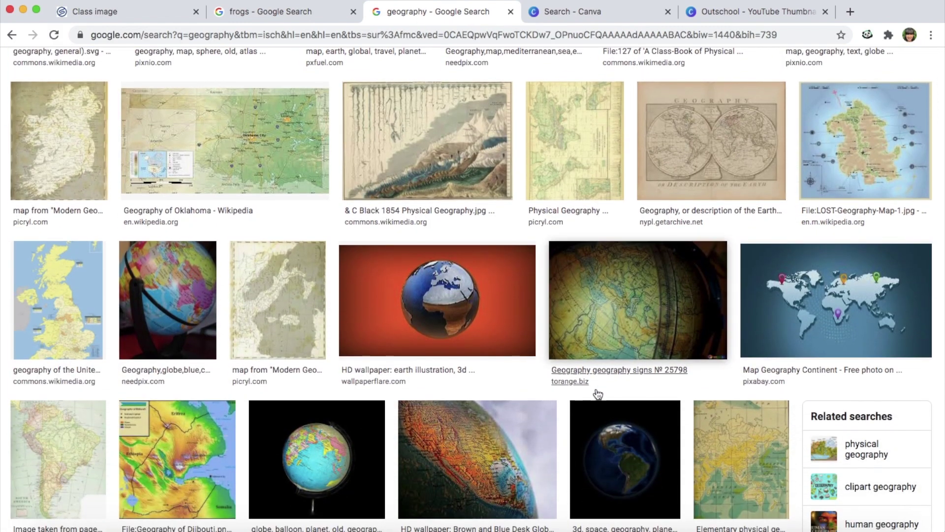
Step: Save the dark globe-map photo from the filtered results
{"action": "right_click", "coordinate": [627, 265]}
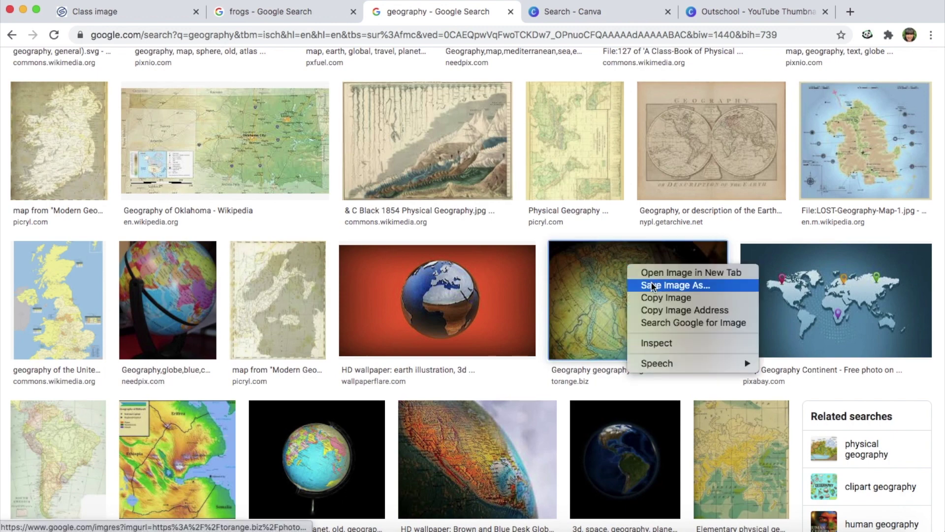
{"action": "left_click", "coordinate": [533, 234]}
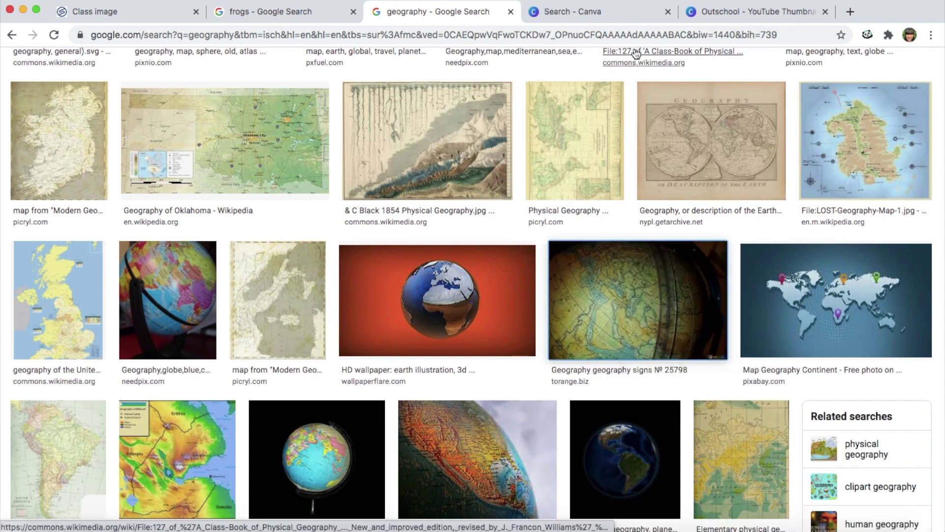
{"action": "left_click", "coordinate": [758, 11]}
Step: Add the uploaded globe photo to page 7 and raise its brightness to 26
{"action": "left_click", "coordinate": [98, 210]}
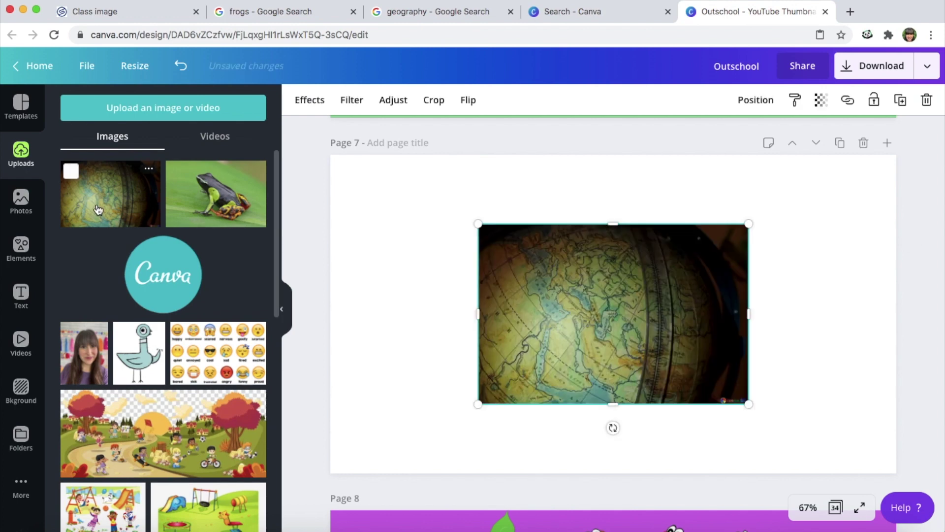
{"action": "left_click_drag", "start_coordinate": [571, 328], "coordinate": [515, 257]}
{"action": "mouse_move", "coordinate": [695, 337]}
{"action": "left_mouse_down"}
{"action": "mouse_move", "coordinate": [762, 424]}
{"action": "mouse_move", "coordinate": [800, 440]}
{"action": "mouse_move", "coordinate": [696, 348]}
{"action": "left_mouse_up"}
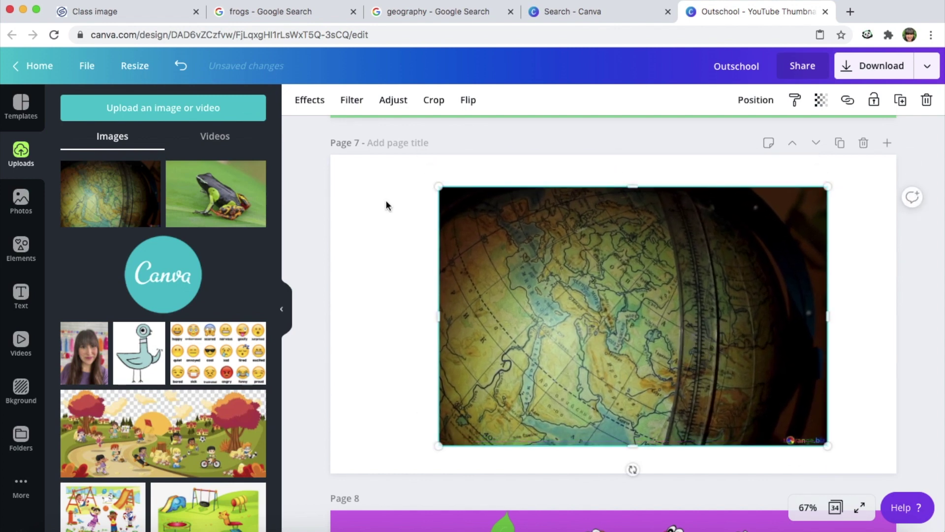
{"action": "left_click", "coordinate": [402, 102]}
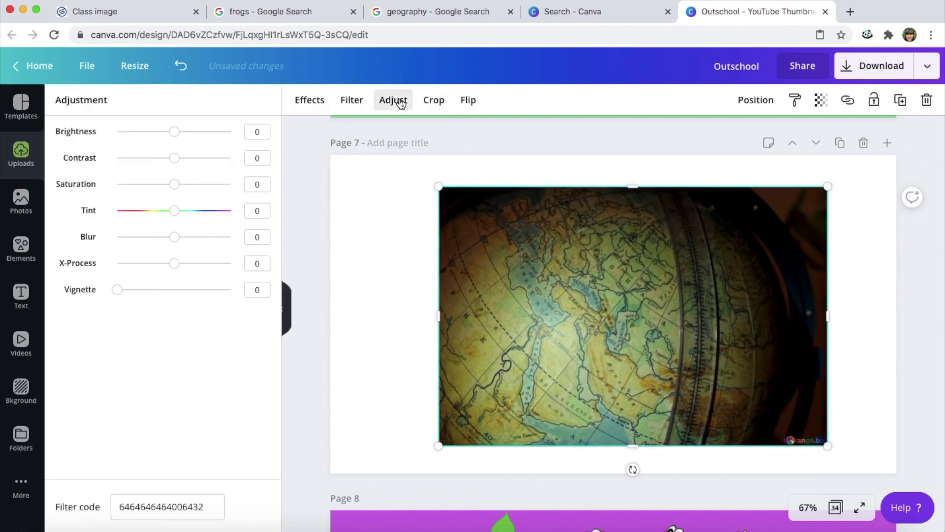
{"action": "left_click_drag", "start_coordinate": [174, 137], "coordinate": [195, 133]}
{"action": "key", "text": "Escape"}
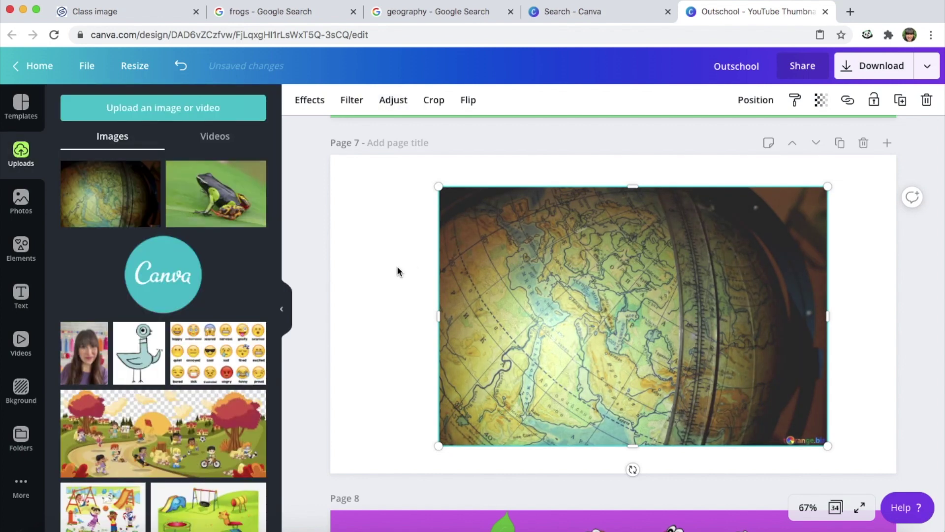
Step: Enlarge and centre the globe photo so it fills most of page 7
{"action": "left_click_drag", "start_coordinate": [569, 294], "coordinate": [534, 262]}
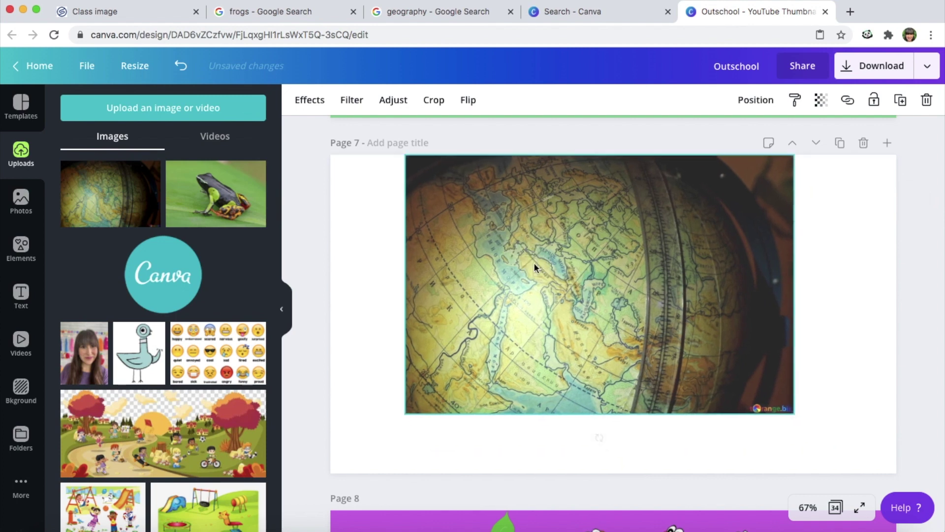
{"action": "left_click_drag", "start_coordinate": [792, 414], "coordinate": [862, 505]}
{"action": "left_click_drag", "start_coordinate": [731, 359], "coordinate": [723, 359]}
{"action": "left_click_drag", "start_coordinate": [867, 468], "coordinate": [896, 495]}
{"action": "left_click_drag", "start_coordinate": [796, 424], "coordinate": [768, 415]}
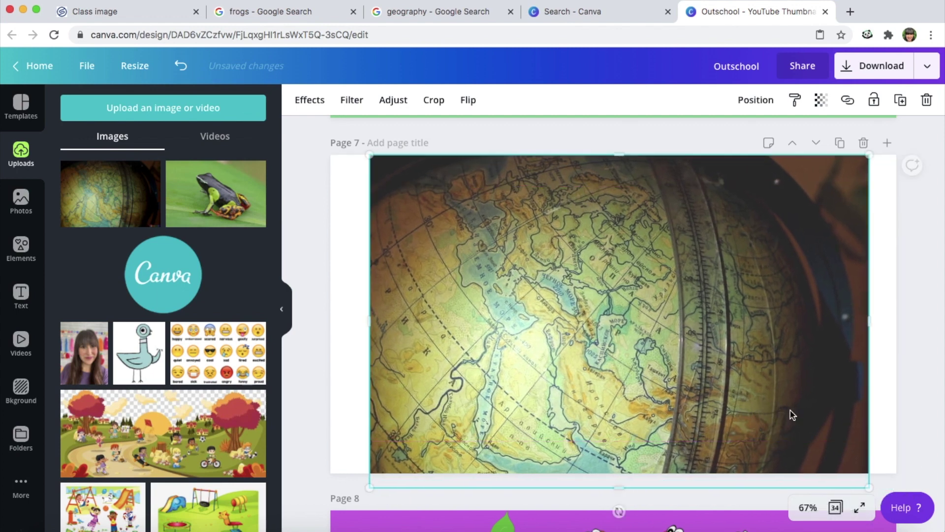
{"action": "left_click", "coordinate": [885, 392]}
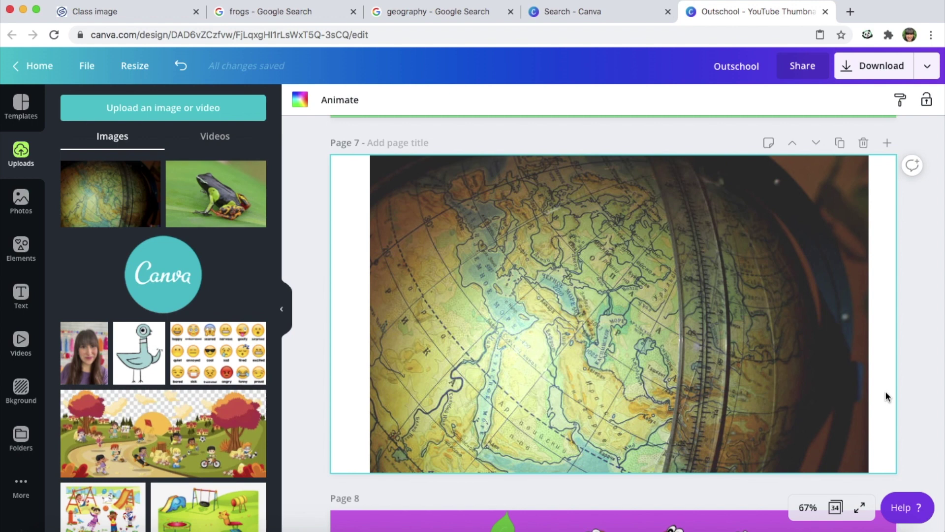
{"action": "left_click", "coordinate": [914, 322]}
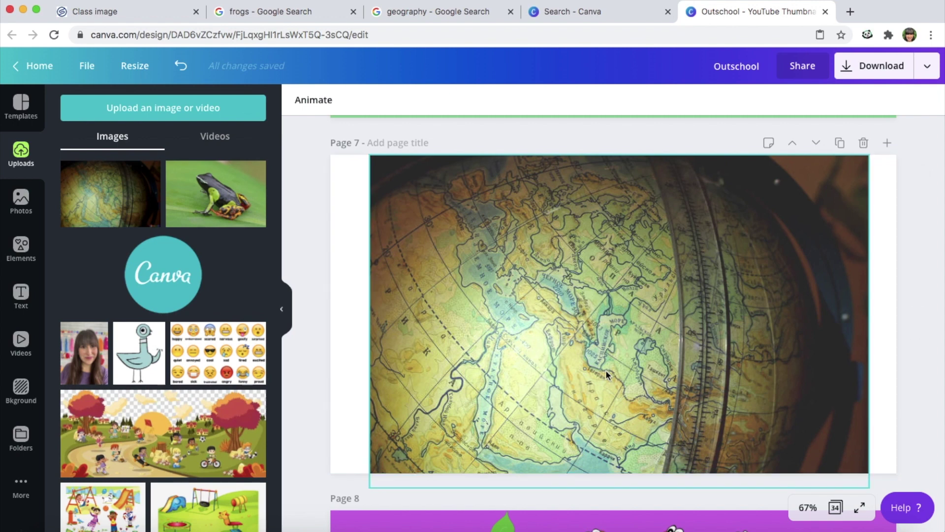
Step: Add the globe photo to page 6 and move it toward the circle
{"action": "scroll", "coordinate": [942, 242], "scroll_direction": "up", "scroll_amount": 10}
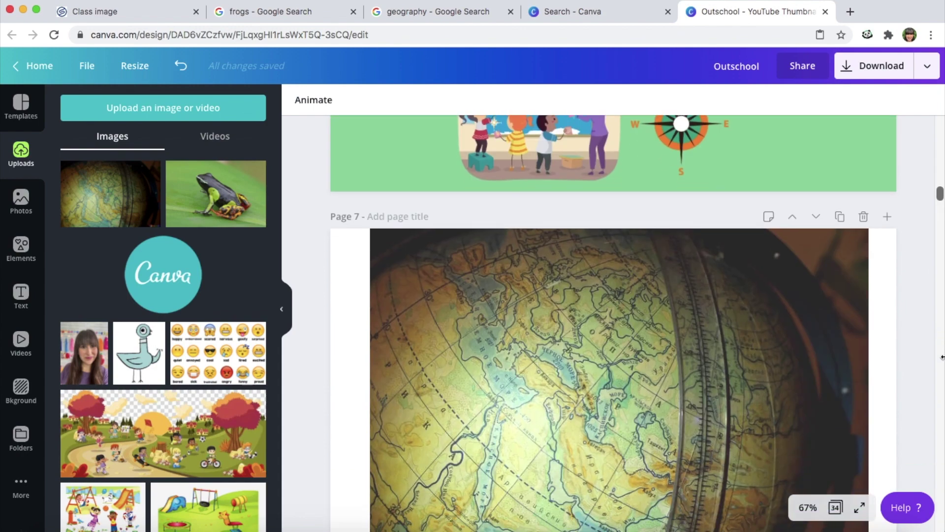
{"action": "scroll", "coordinate": [942, 357], "scroll_direction": "down", "scroll_amount": 7}
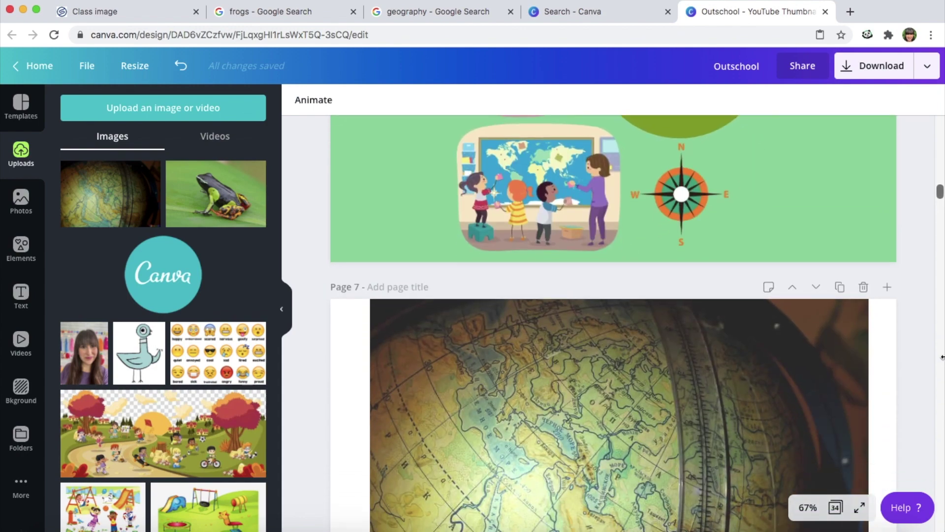
{"action": "scroll", "coordinate": [942, 357], "scroll_direction": "up", "scroll_amount": 7}
{"action": "scroll", "coordinate": [942, 357], "scroll_direction": "up", "scroll_amount": 1}
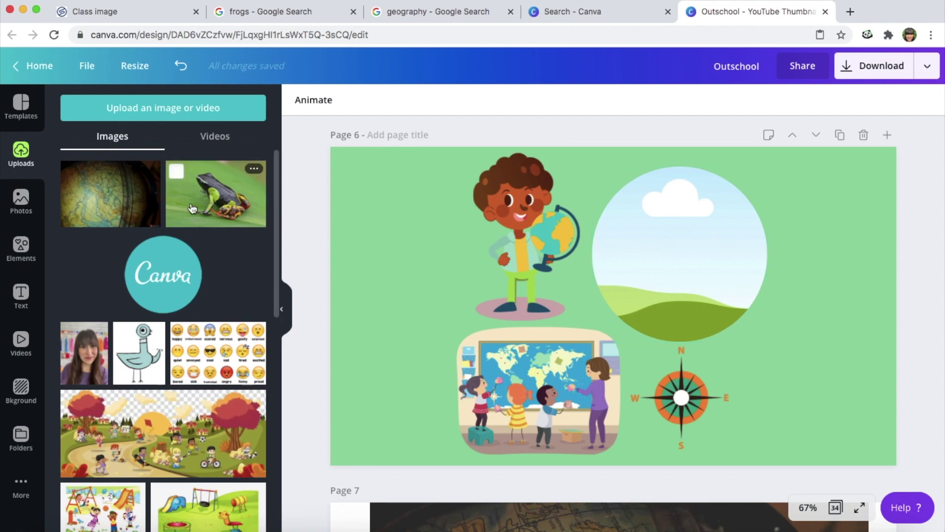
{"action": "left_click", "coordinate": [95, 200]}
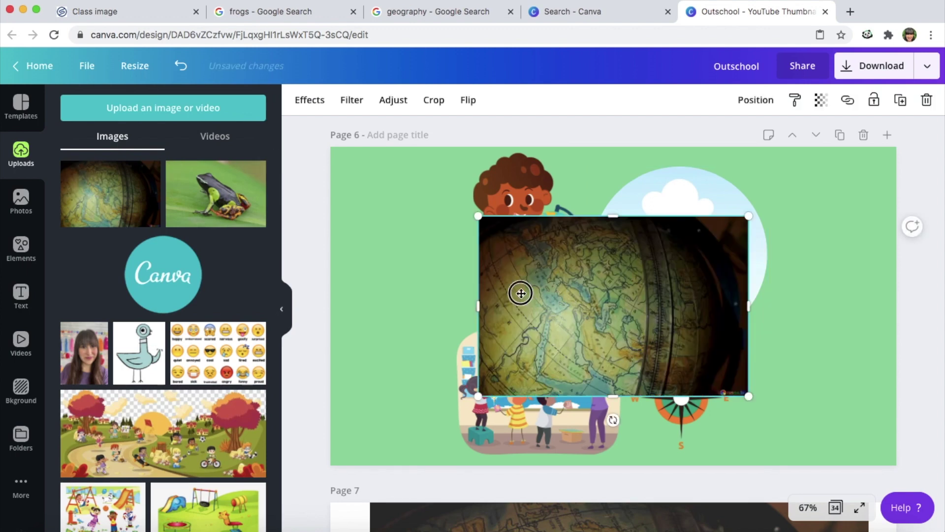
{"action": "left_click_drag", "start_coordinate": [534, 295], "coordinate": [462, 283]}
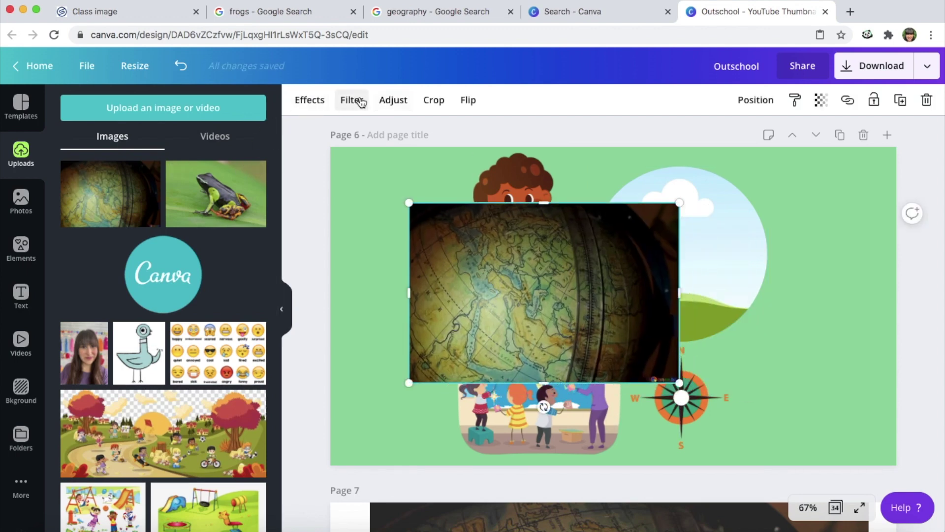
Step: Raise the globe photo's brightness to 37 and crop its right side narrower
{"action": "left_click", "coordinate": [393, 100]}
{"action": "left_click_drag", "start_coordinate": [174, 131], "coordinate": [196, 131]}
{"action": "left_click", "coordinate": [435, 100]}
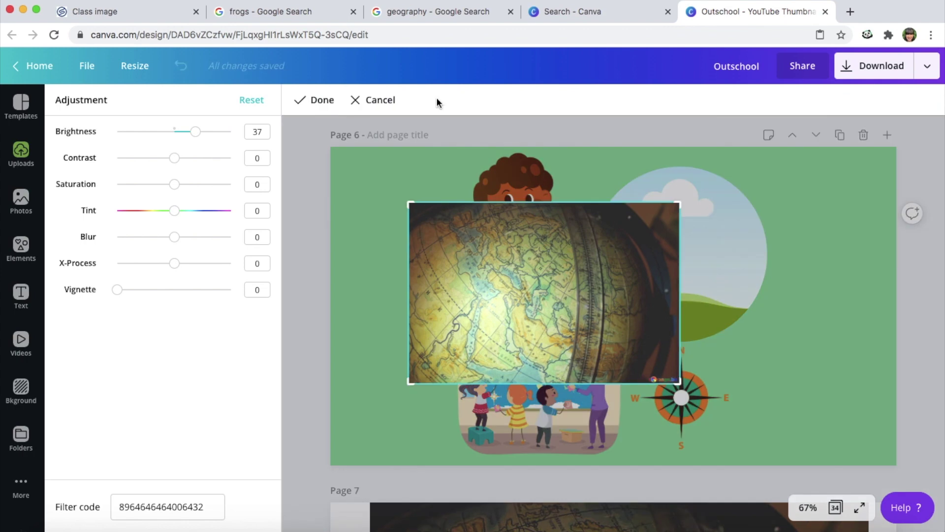
{"action": "left_click_drag", "start_coordinate": [676, 205], "coordinate": [578, 194]}
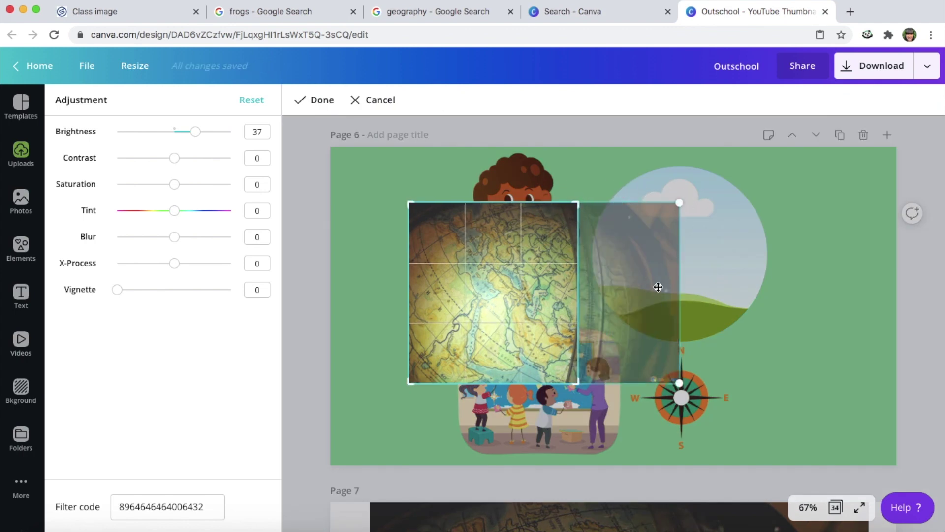
{"action": "left_click", "coordinate": [791, 379]}
{"action": "left_click_drag", "start_coordinate": [502, 293], "coordinate": [447, 301]}
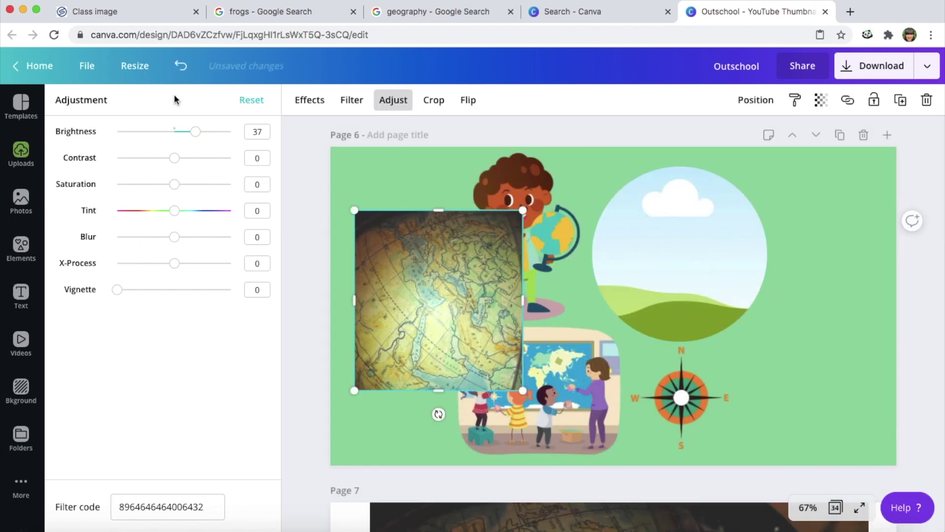
Step: Drop the cropped globe photo into page 6's circle frame
{"action": "left_click", "coordinate": [21, 247]}
{"action": "scroll", "coordinate": [129, 321], "scroll_direction": "down", "scroll_amount": 3}
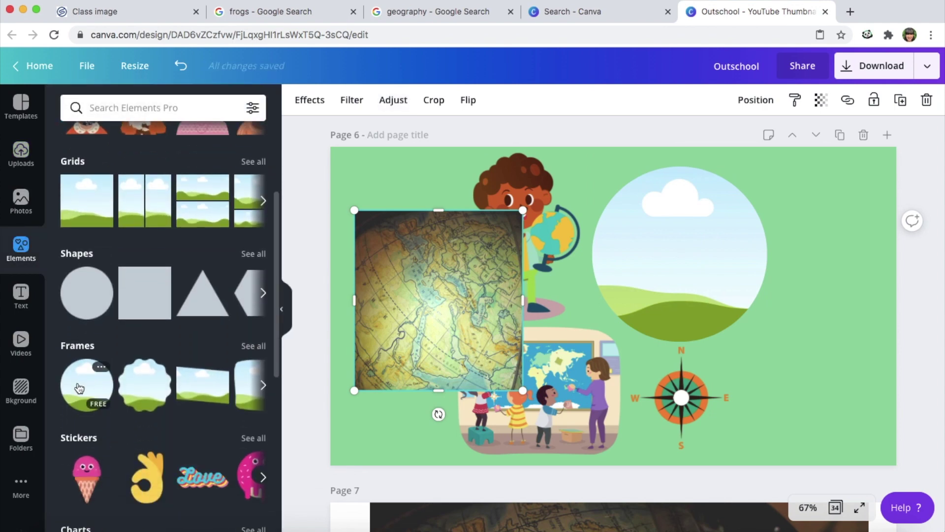
{"action": "left_click", "coordinate": [374, 181]}
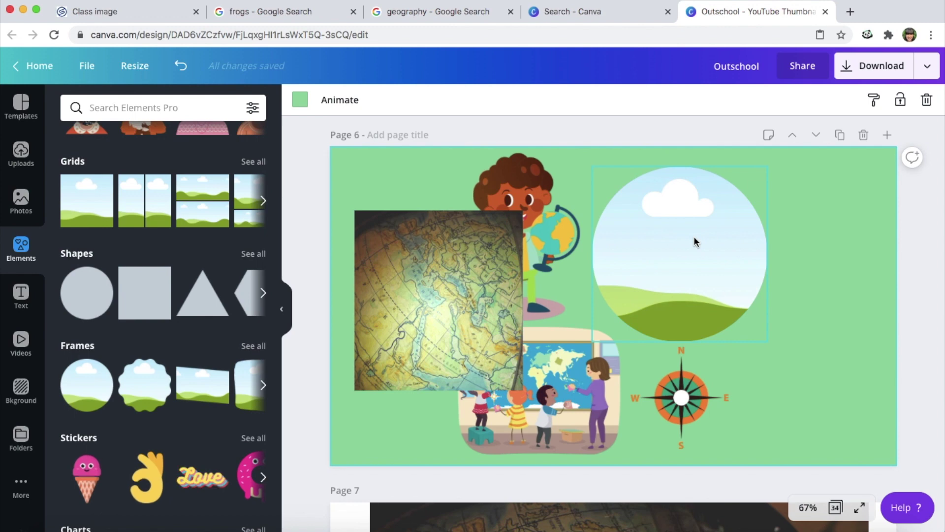
{"action": "scroll", "coordinate": [822, 256], "scroll_direction": "up", "scroll_amount": 1}
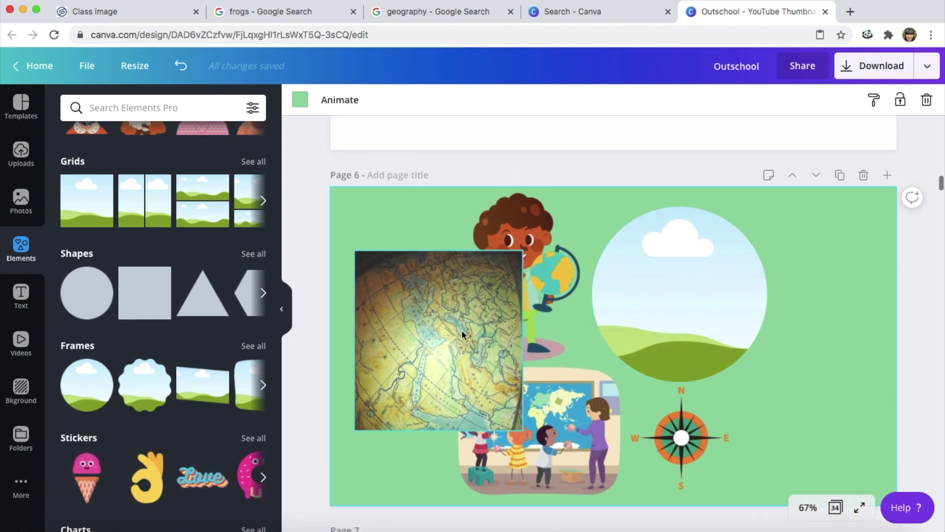
{"action": "left_click_drag", "start_coordinate": [437, 348], "coordinate": [674, 302]}
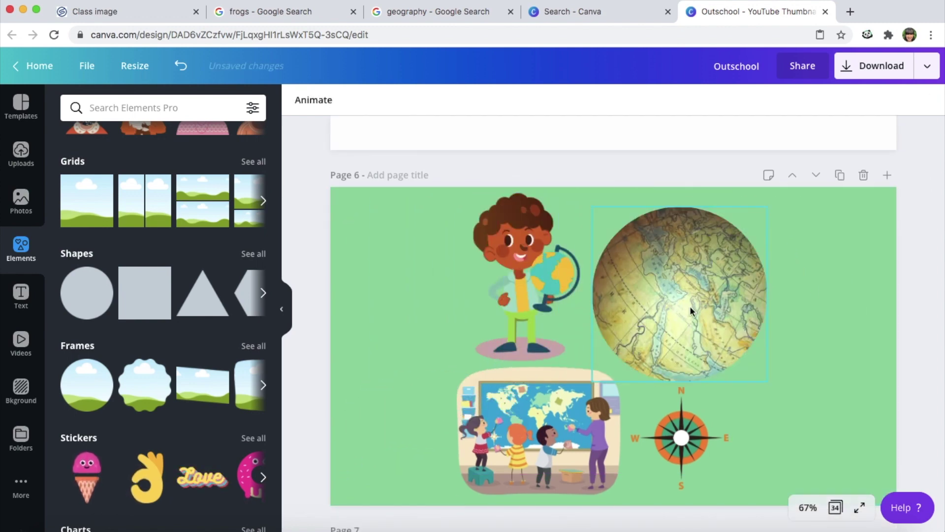
{"action": "left_click", "coordinate": [800, 363]}
{"action": "scroll", "coordinate": [800, 362], "scroll_direction": "down", "scroll_amount": 9}
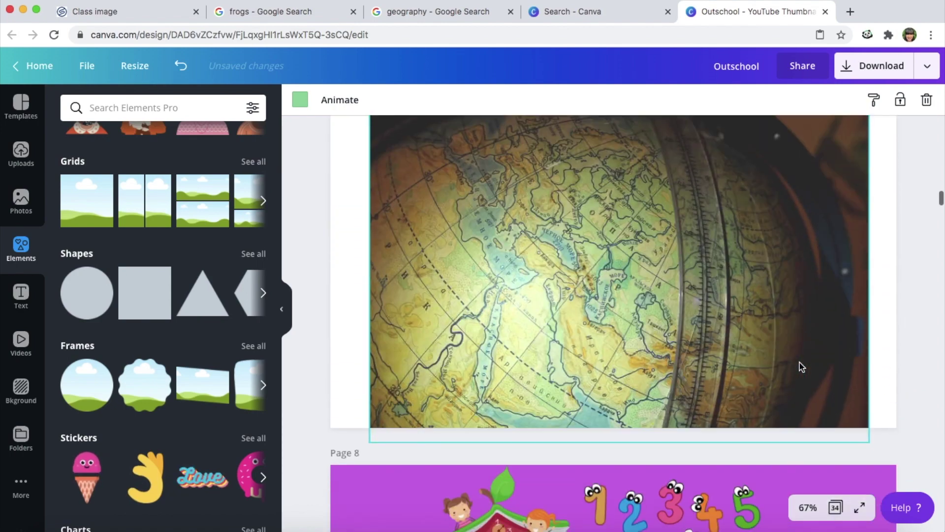
{"action": "scroll", "coordinate": [800, 362], "scroll_direction": "up", "scroll_amount": 8}
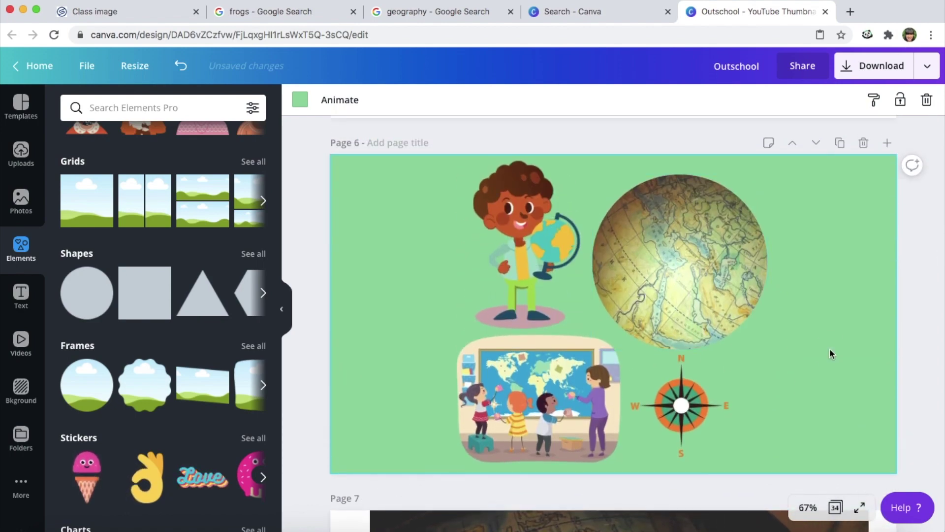
Step: Scroll down to the purple school-themed Pages 8 and 9
{"action": "left_click", "coordinate": [934, 336]}
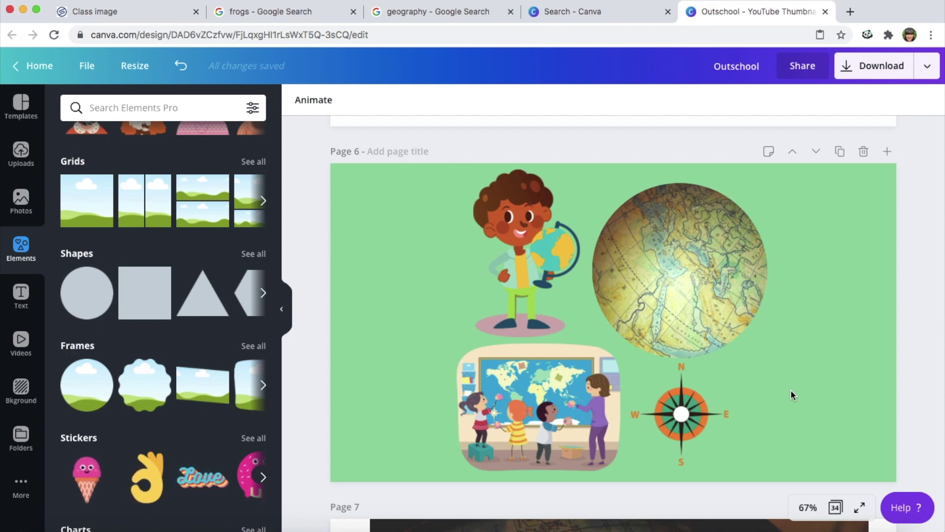
{"action": "scroll", "coordinate": [942, 353], "scroll_direction": "up", "scroll_amount": 15}
{"action": "scroll", "coordinate": [941, 352], "scroll_direction": "up", "scroll_amount": 1}
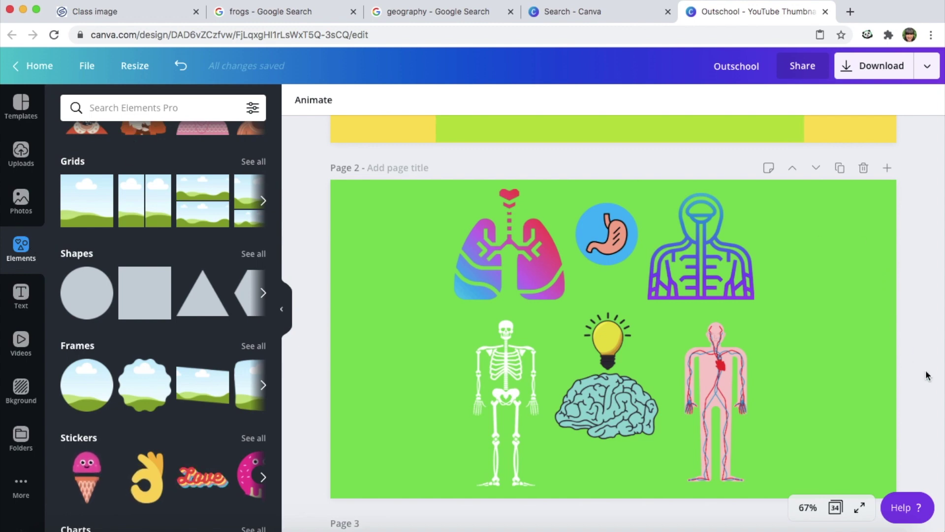
{"action": "scroll", "coordinate": [916, 302], "scroll_direction": "down", "scroll_amount": 20}
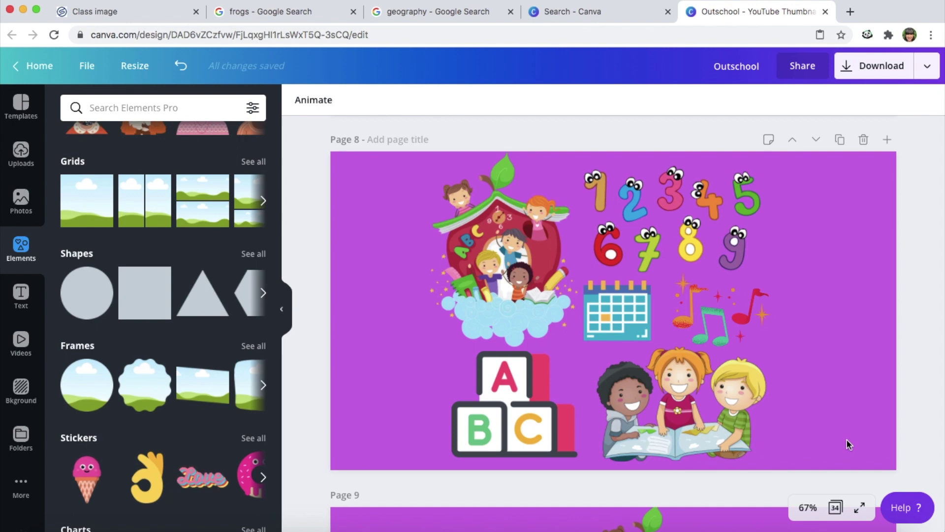
{"action": "scroll", "coordinate": [867, 354], "scroll_direction": "down", "scroll_amount": 5}
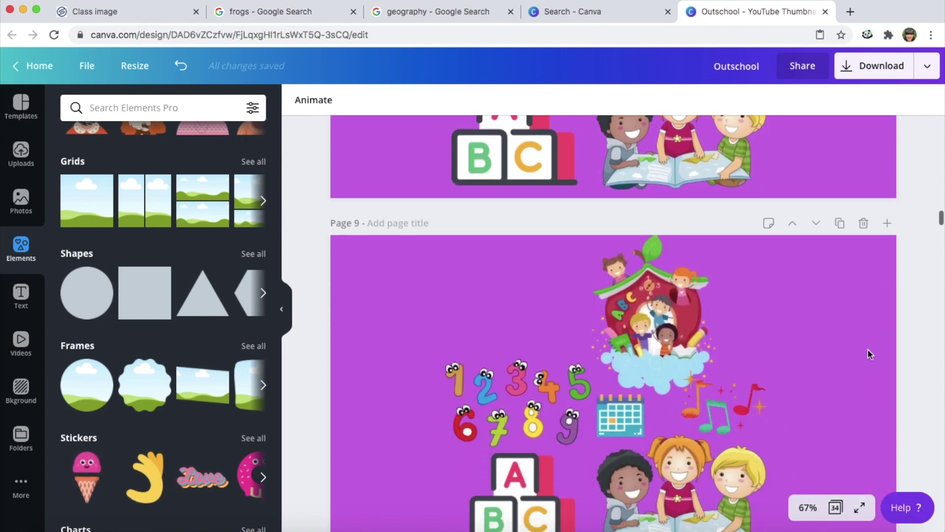
{"action": "scroll", "coordinate": [868, 349], "scroll_direction": "down", "scroll_amount": 2}
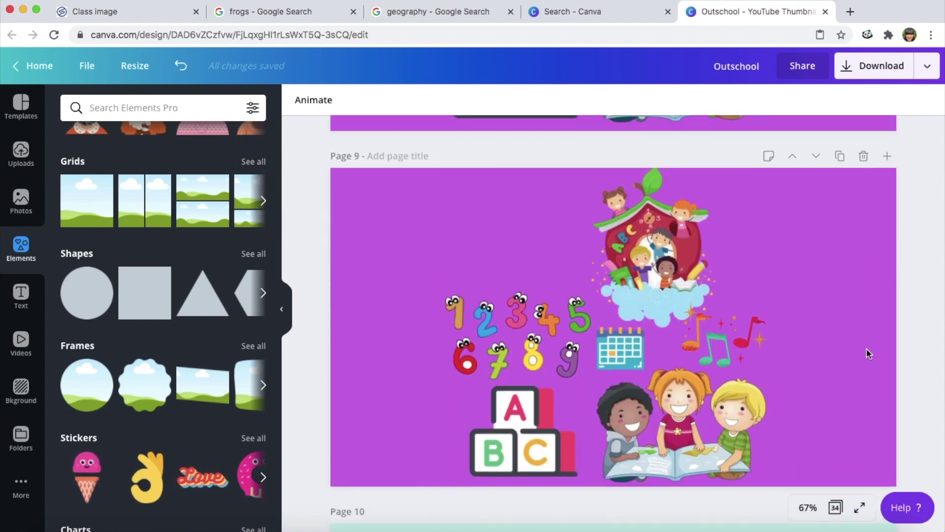
Step: Add a 244 by 244 circle frame above the numbers beside the apple
{"action": "left_click", "coordinate": [69, 398]}
{"action": "left_click_drag", "start_coordinate": [543, 334], "coordinate": [404, 245]}
{"action": "left_click_drag", "start_coordinate": [570, 332], "coordinate": [505, 265]}
{"action": "left_click_drag", "start_coordinate": [460, 230], "coordinate": [517, 236]}
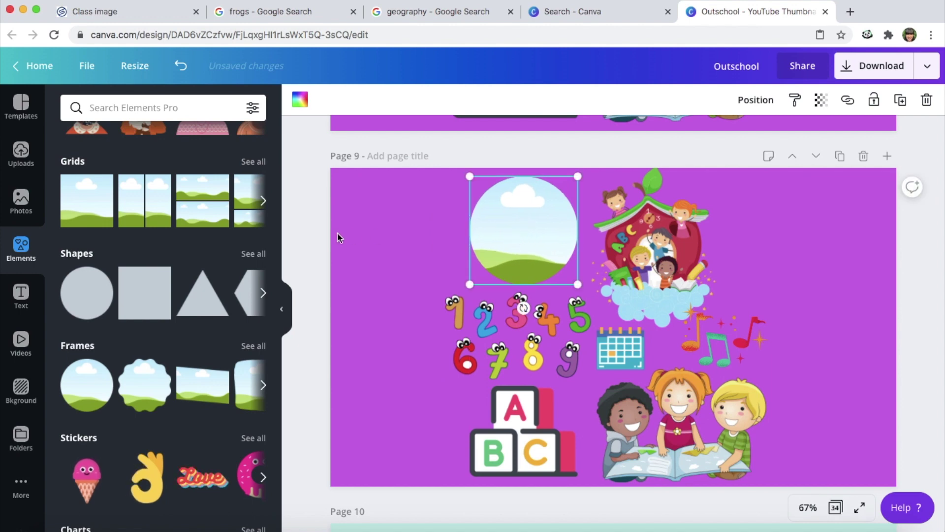
{"action": "left_click", "coordinate": [337, 238]}
Step: Add the teacher photo, crop both sides, and drop it into the circle frame
{"action": "left_click", "coordinate": [21, 152]}
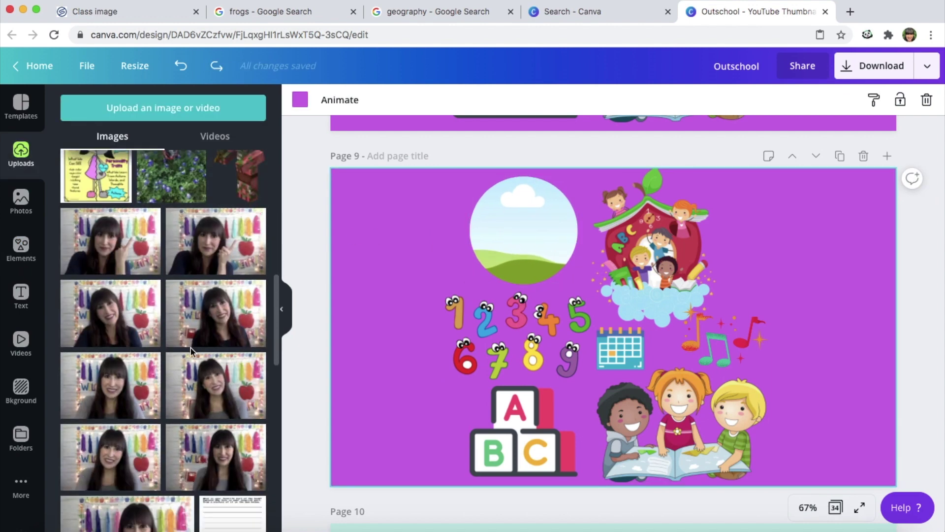
{"action": "scroll", "coordinate": [217, 354], "scroll_direction": "down", "scroll_amount": 1}
{"action": "left_click", "coordinate": [212, 378]}
{"action": "left_click_drag", "start_coordinate": [607, 322], "coordinate": [470, 328]}
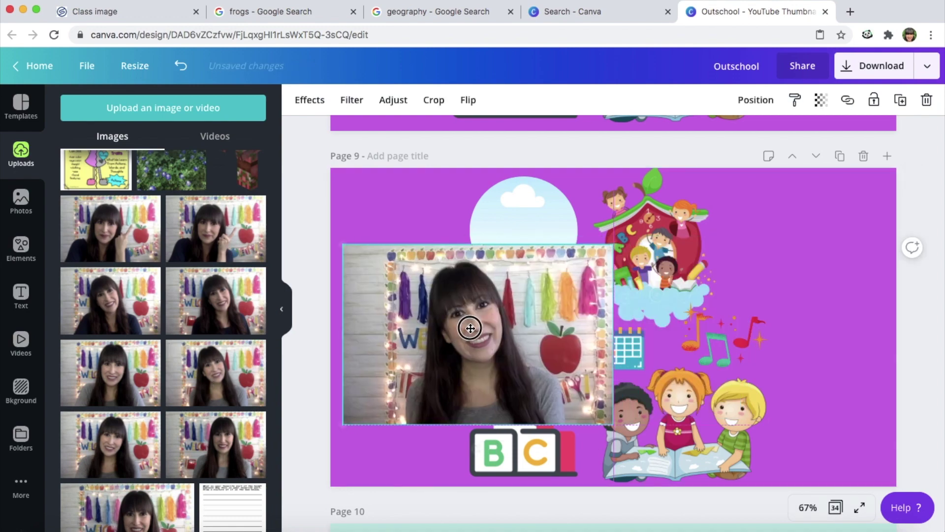
{"action": "left_click", "coordinate": [434, 100]}
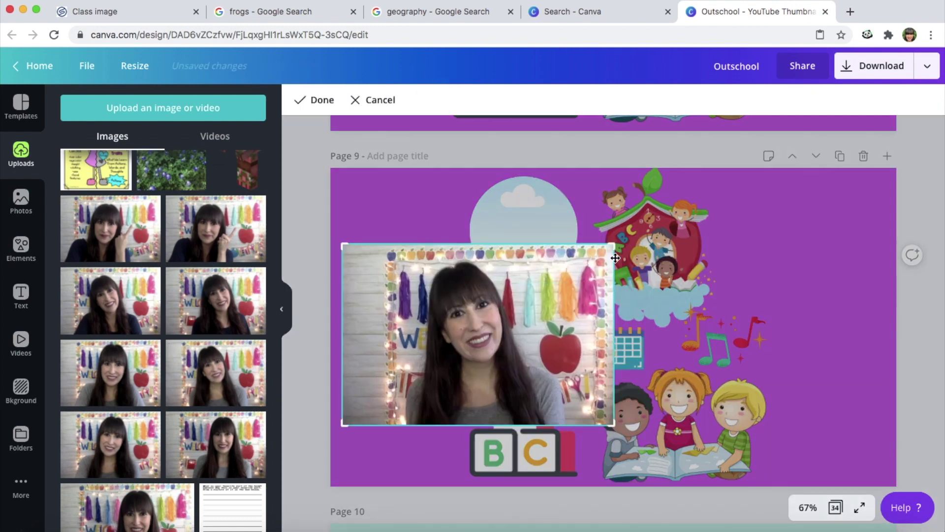
{"action": "left_click_drag", "start_coordinate": [613, 249], "coordinate": [554, 247]}
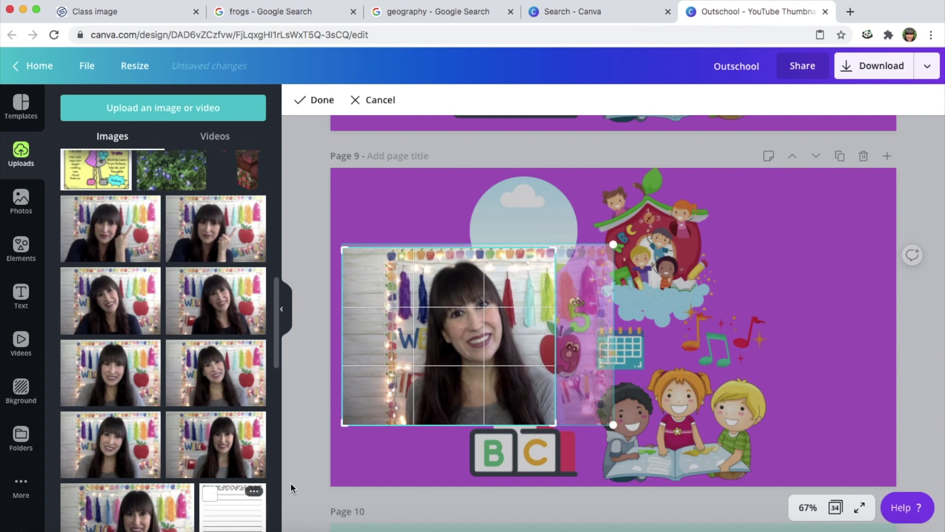
{"action": "left_click_drag", "start_coordinate": [339, 425], "coordinate": [389, 423]}
{"action": "left_click", "coordinate": [392, 468]}
{"action": "left_click_drag", "start_coordinate": [510, 281], "coordinate": [527, 232]}
{"action": "left_click", "coordinate": [795, 295]}
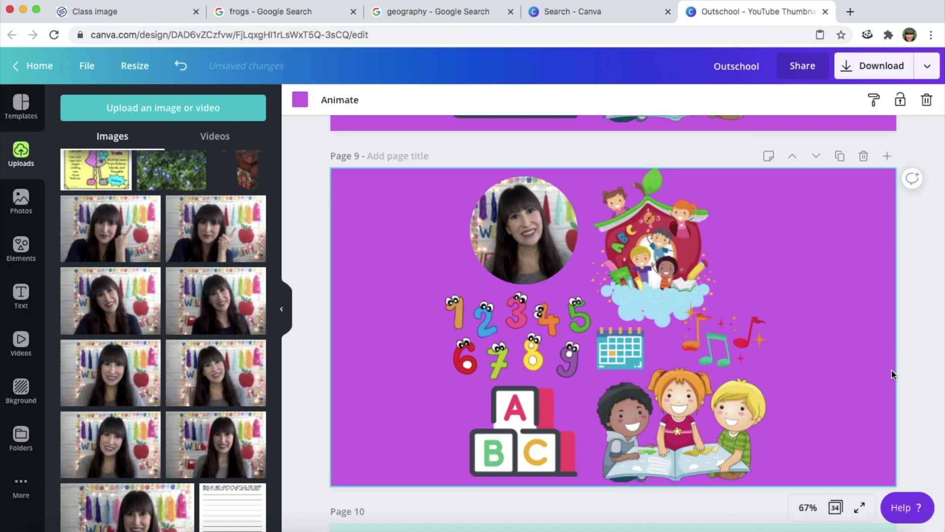
Step: Scroll back up through Pages 8 and 7 to Page 6
{"action": "scroll", "coordinate": [916, 360], "scroll_direction": "up", "scroll_amount": 1}
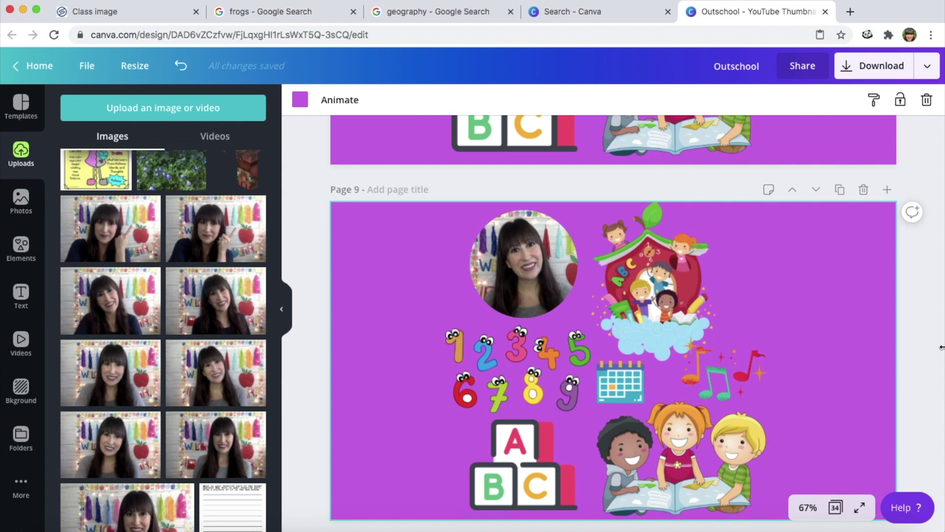
{"action": "scroll", "coordinate": [929, 280], "scroll_direction": "up", "scroll_amount": 2}
{"action": "scroll", "coordinate": [930, 281], "scroll_direction": "up", "scroll_amount": 8}
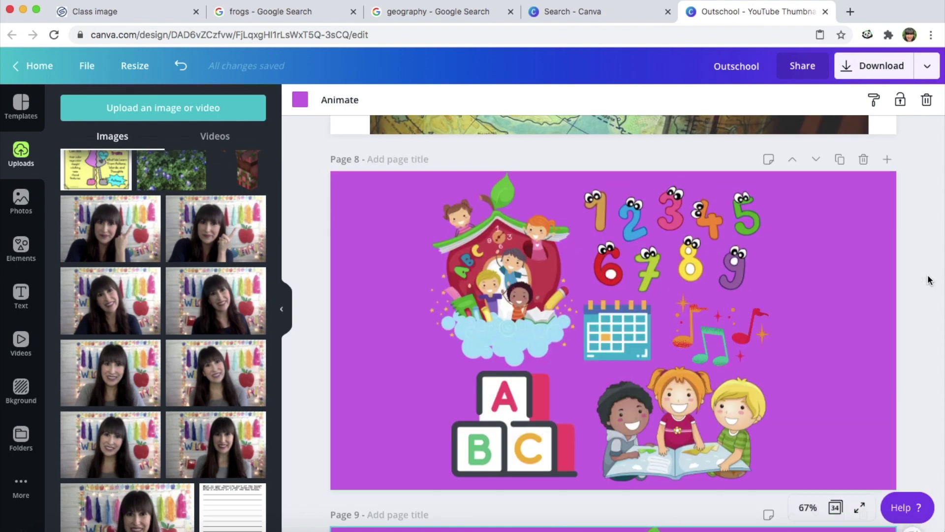
{"action": "scroll", "coordinate": [930, 280], "scroll_direction": "up", "scroll_amount": 10}
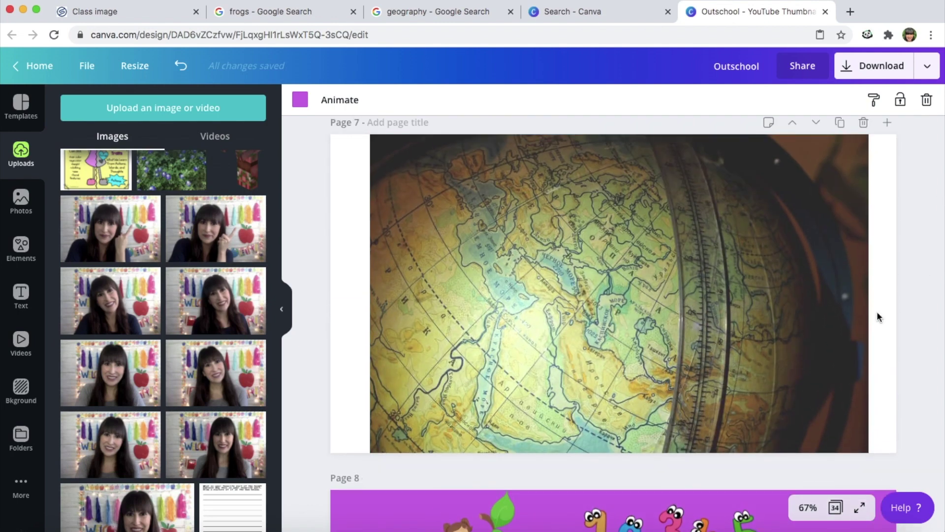
{"action": "scroll", "coordinate": [879, 317], "scroll_direction": "up", "scroll_amount": 2}
{"action": "scroll", "coordinate": [880, 317], "scroll_direction": "up", "scroll_amount": 10}
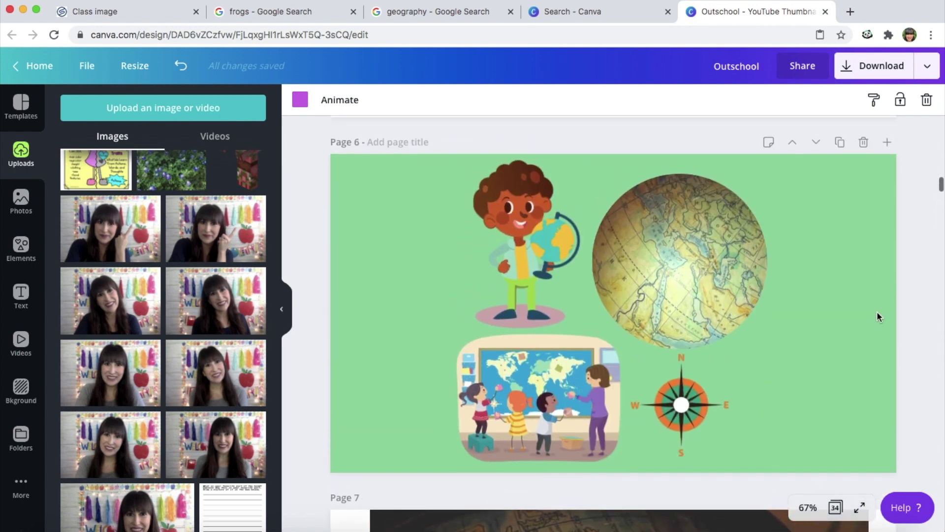